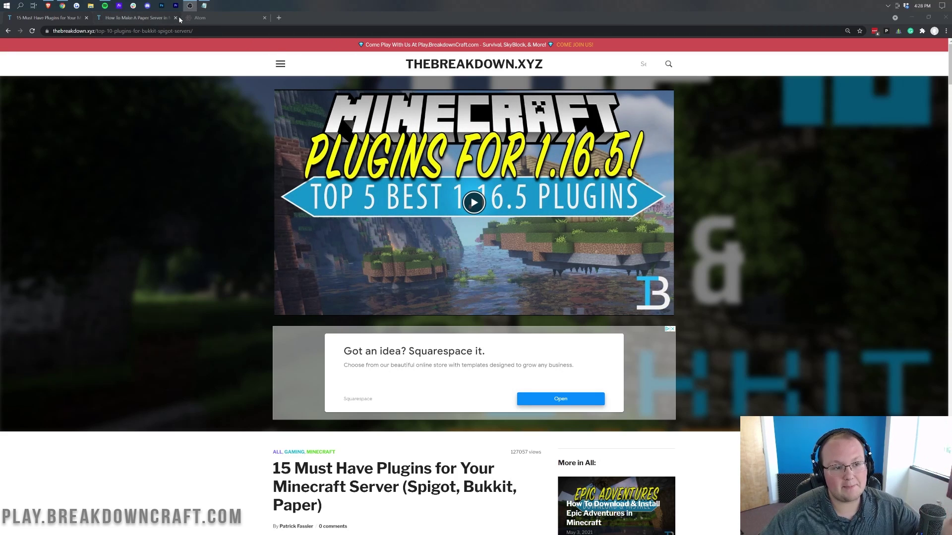
Step: Skim the Paper server guide, then return to the 15 Must Have Plugins article and place its tab after the guide
left_click(140, 20)
scroll(215, 170, "up", 8)
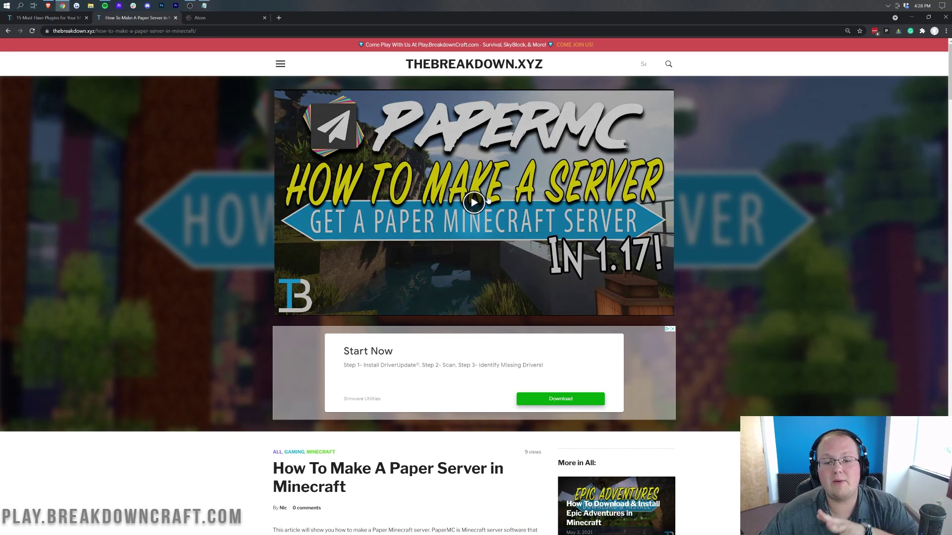
scroll(478, 148, "down", 1)
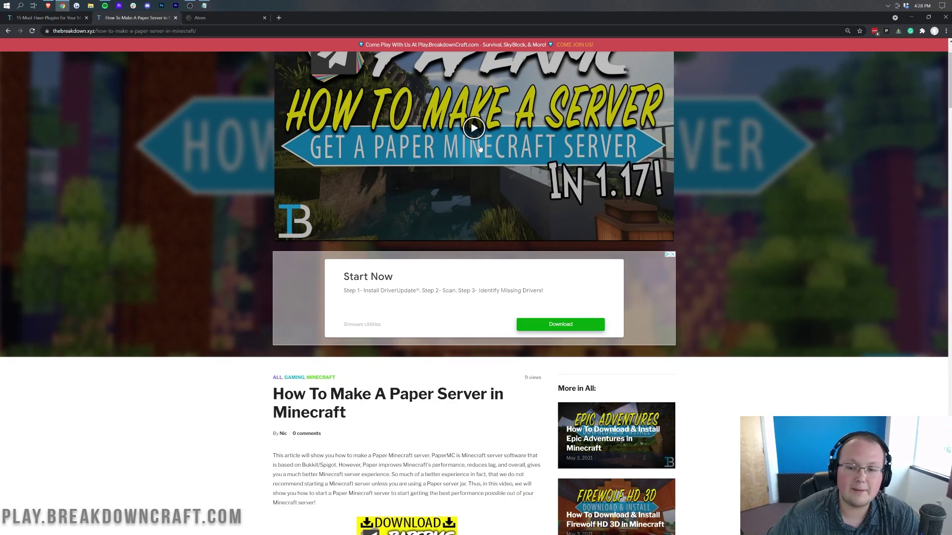
scroll(479, 147, "down", 7)
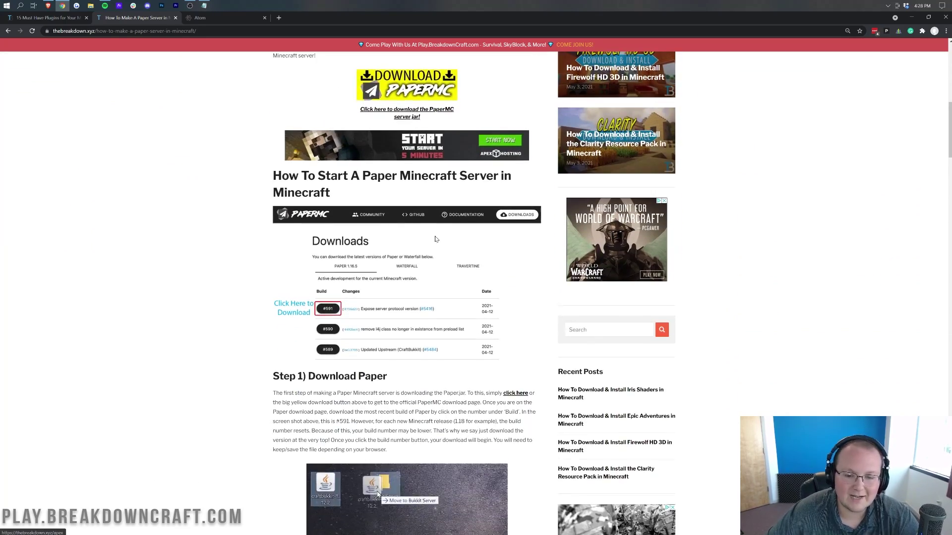
scroll(435, 239, "up", 8)
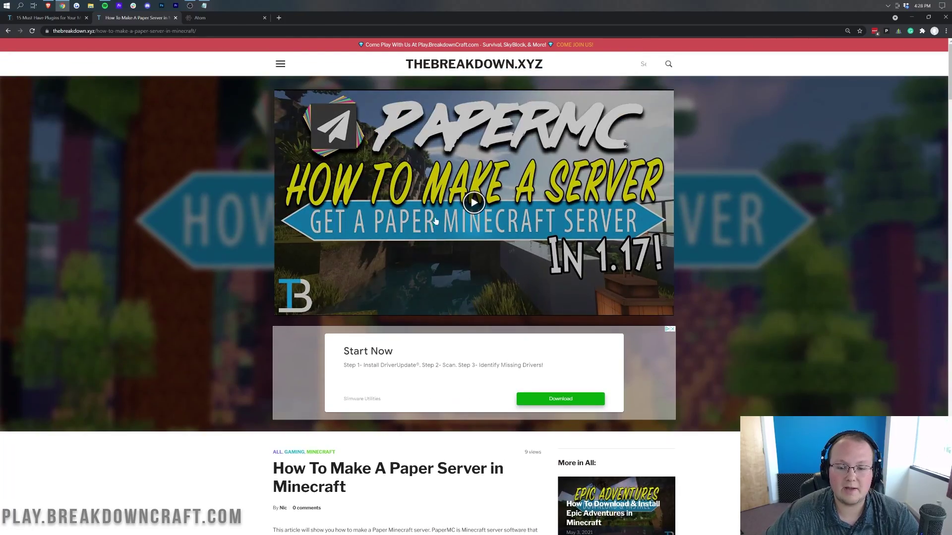
scroll(436, 220, "down", 12)
scroll(445, 257, "up", 12)
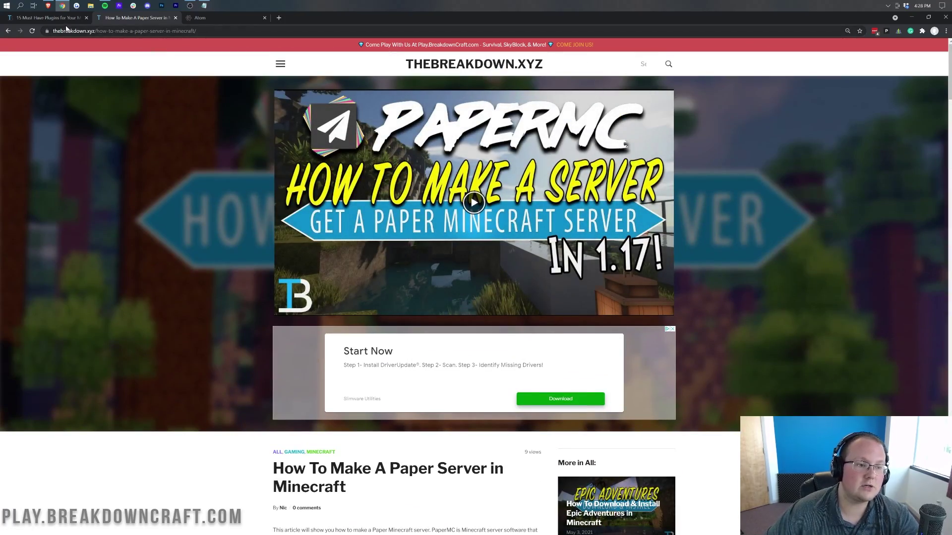
left_click_drag(59, 18, 132, 23)
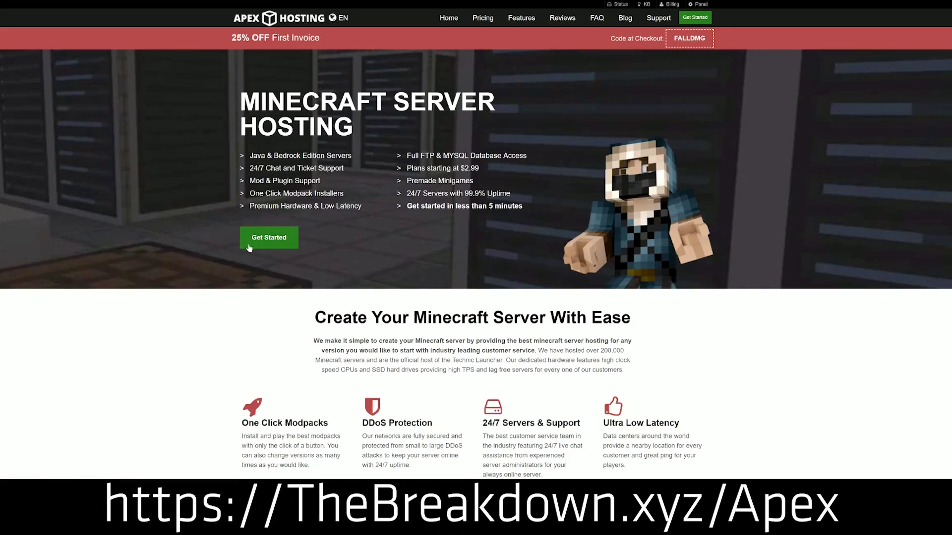
Step: Review Apex Hosting's feature overview, highlighting 24/7 Servers & Support, Automated Backups and Instant Setup
scroll(363, 196, "down", 4)
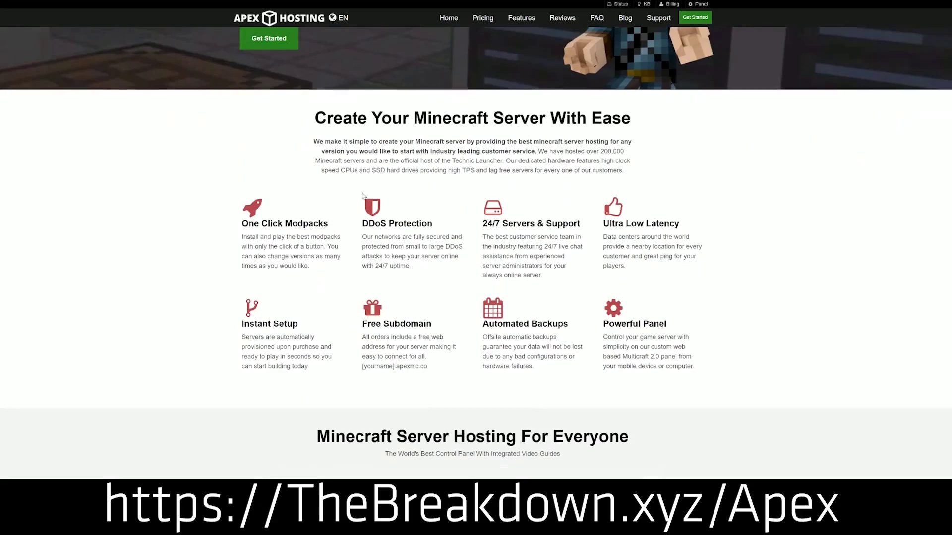
left_click_drag(241, 222, 583, 226)
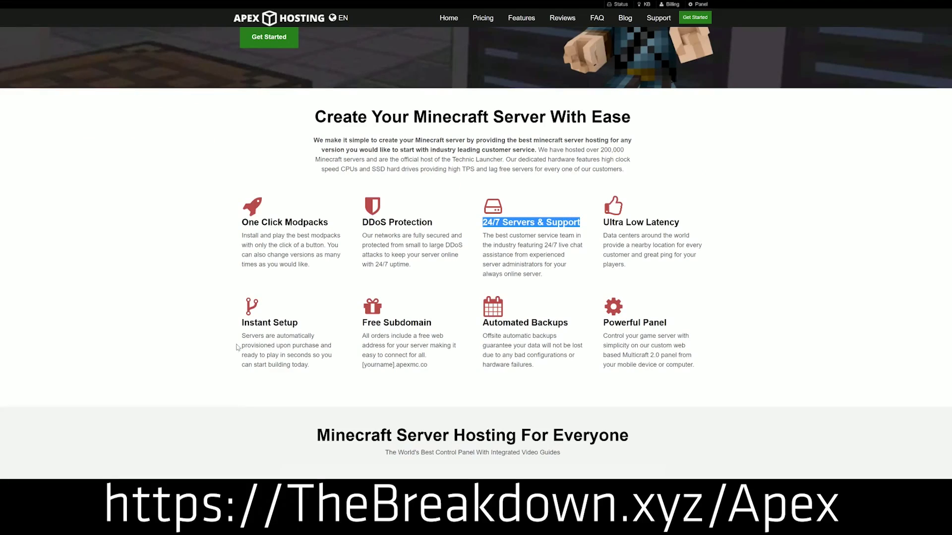
left_click_drag(482, 323, 597, 322)
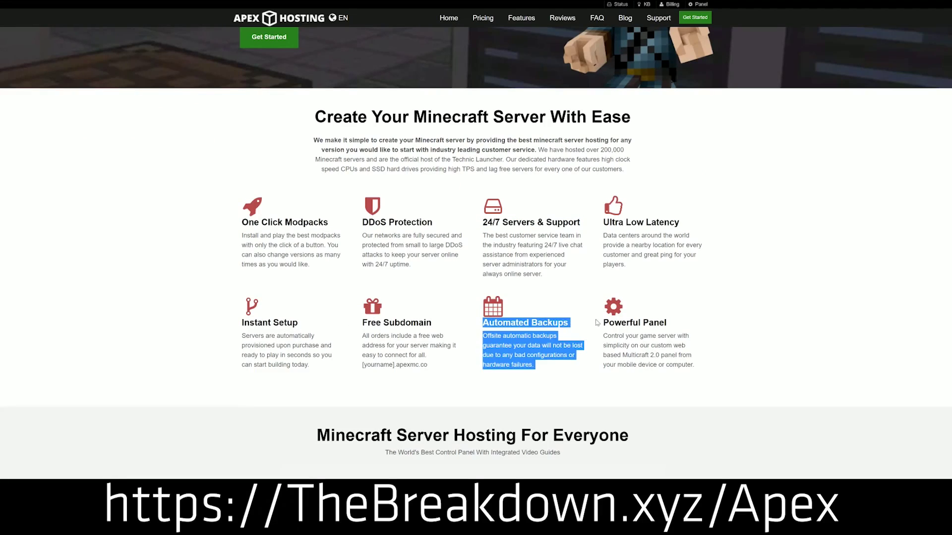
left_click(442, 327)
left_click_drag(314, 366, 243, 323)
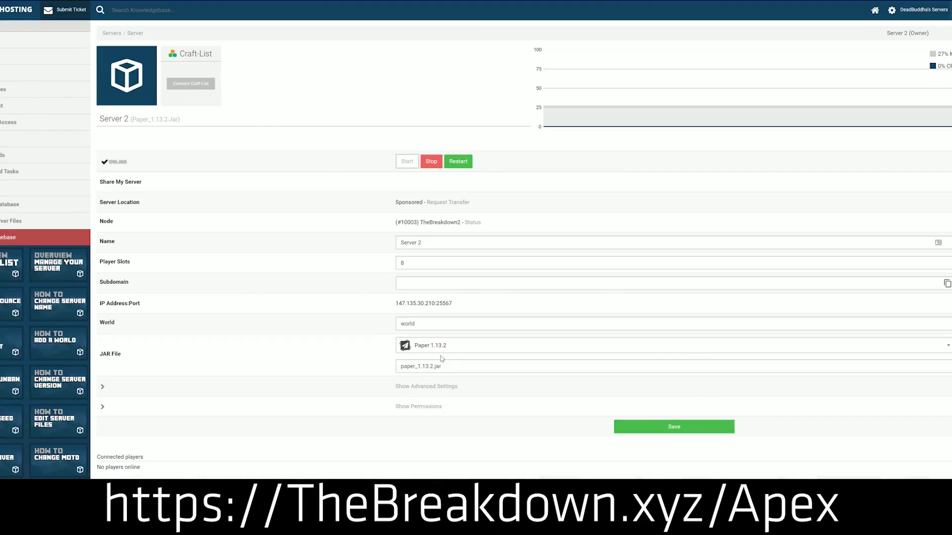
Step: Browse the JAR file versions offered for Server 2, including the CraftBukkit and Minecraft releases
left_click(442, 349)
scroll(442, 429, "down", 3)
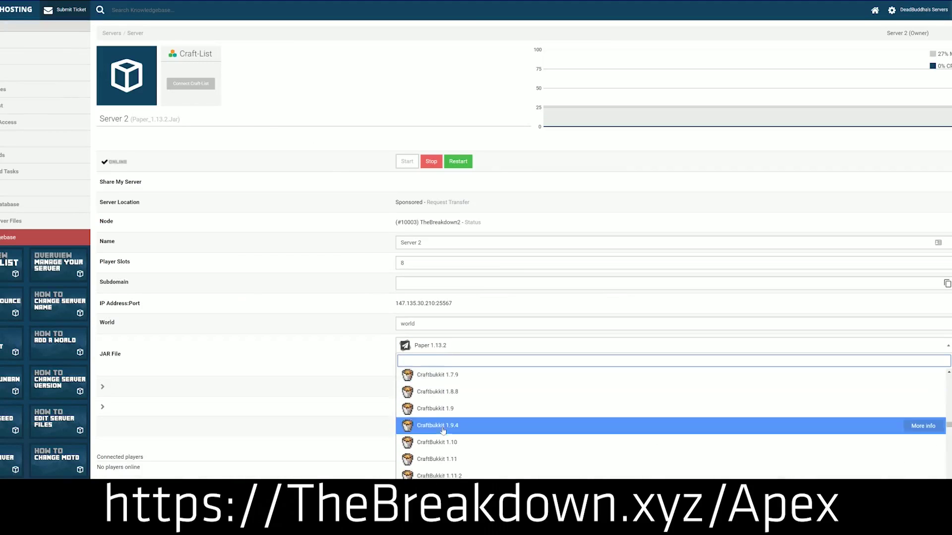
scroll(442, 430, "down", 10)
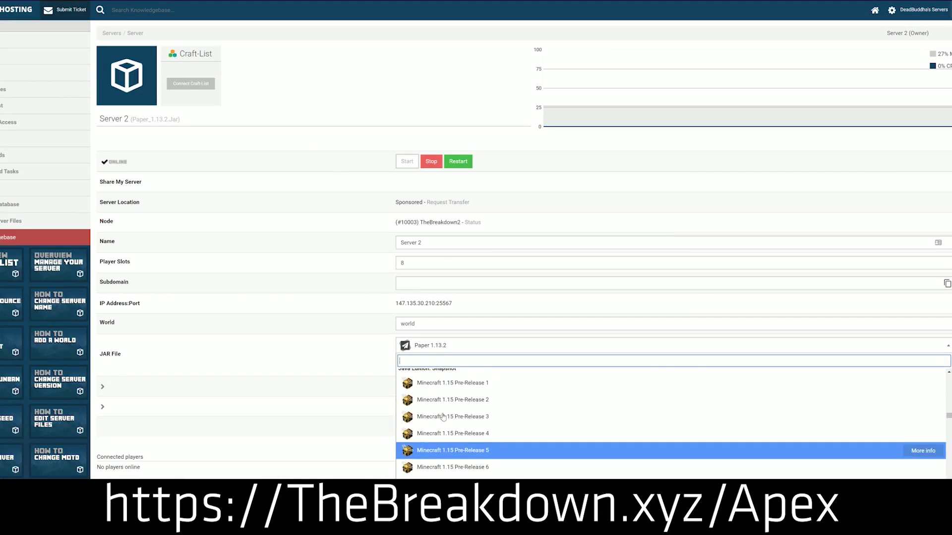
scroll(444, 416, "down", 2)
scroll(443, 417, "up", 3)
scroll(443, 416, "down", 1)
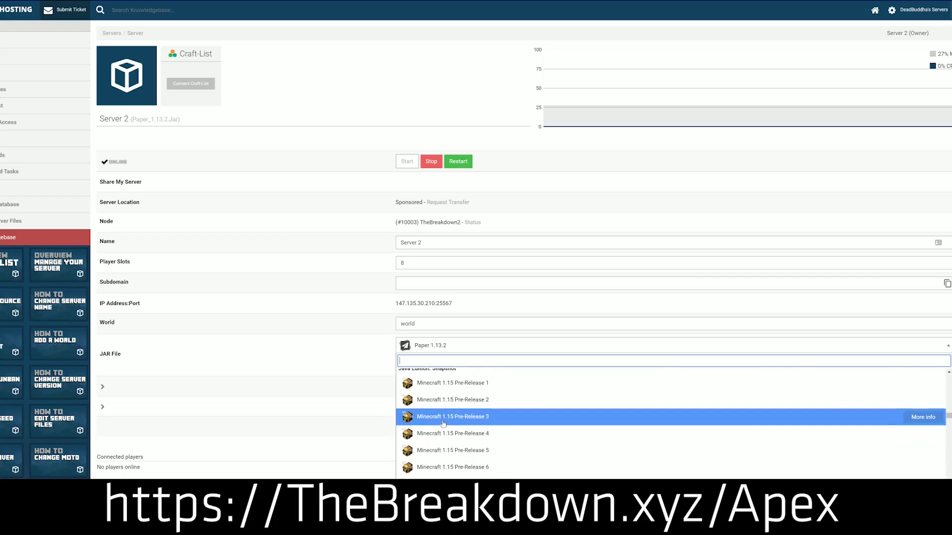
scroll(443, 424, "up", 5)
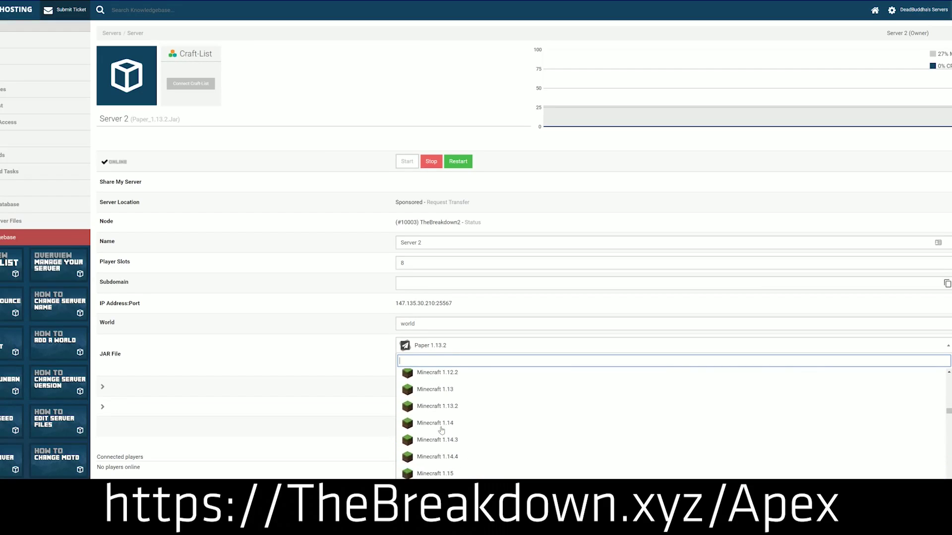
scroll(442, 430, "down", 2)
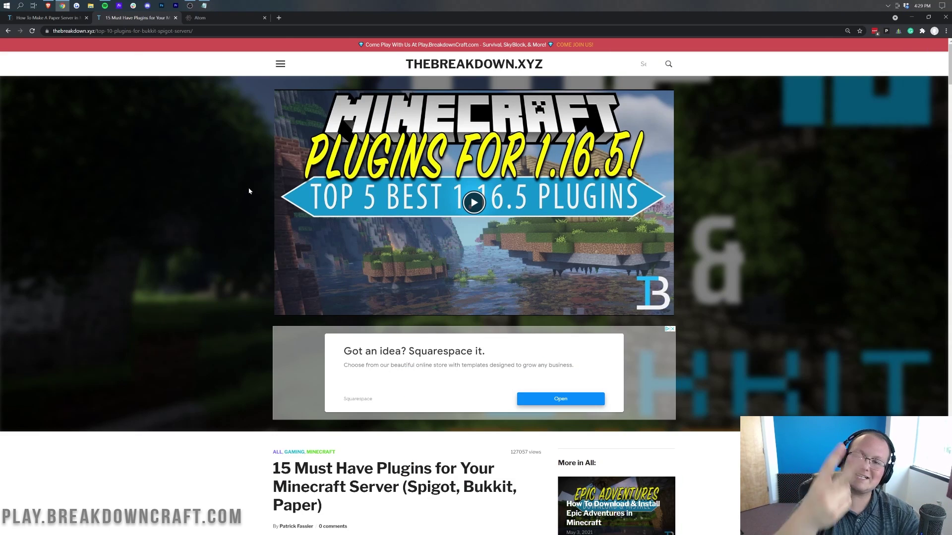
Step: Find the EssentialsX entry in the 15 Must Have Plugins article and open its SpigotMC link in a new tab
scroll(209, 141, "down", 8)
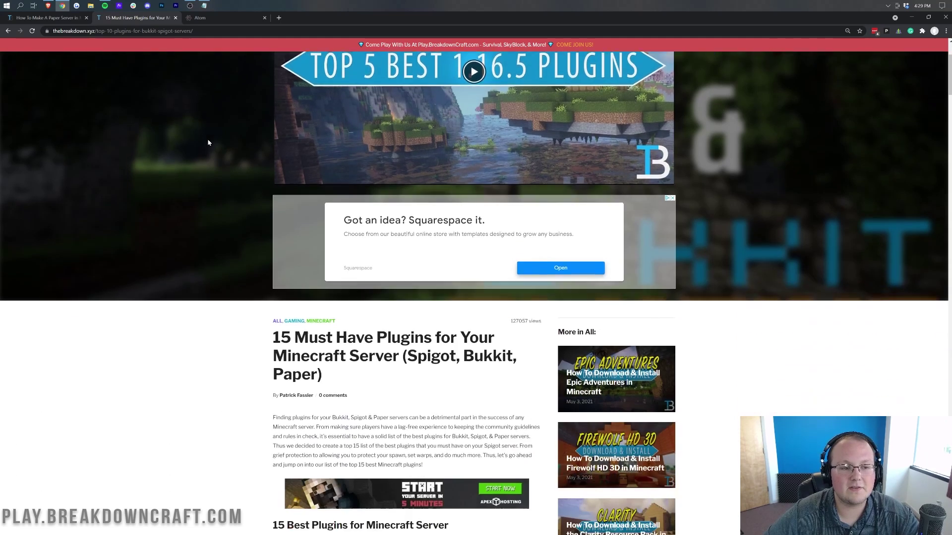
left_click_drag(272, 95, 436, 97)
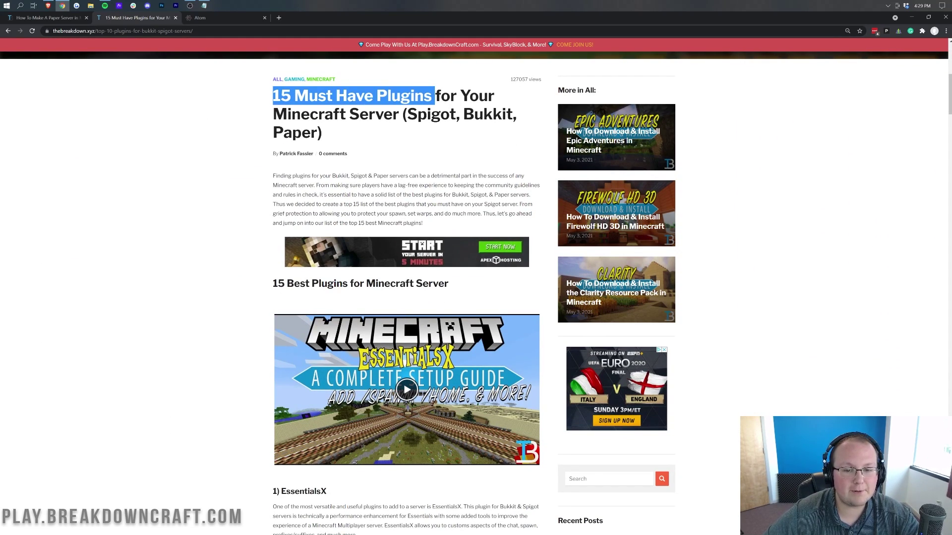
left_click(436, 97)
scroll(446, 145, "down", 8)
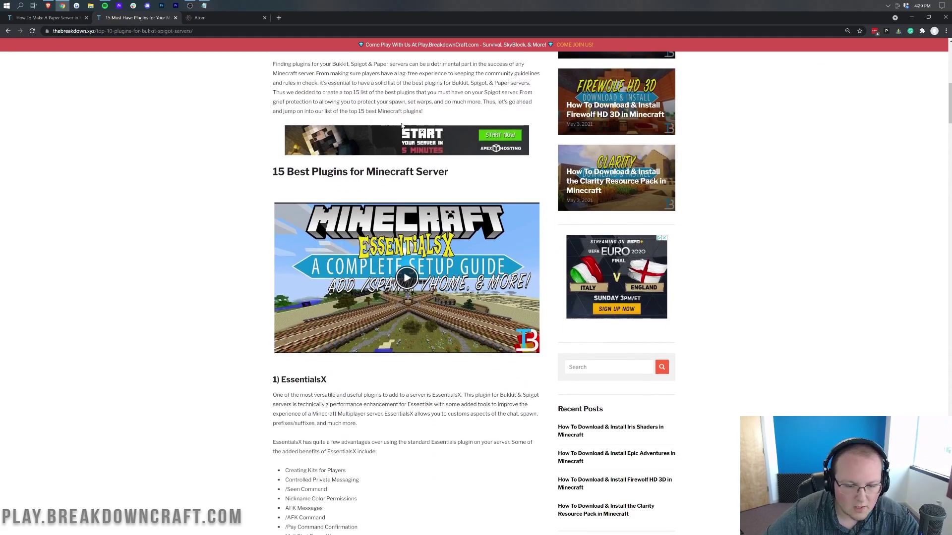
scroll(434, 233, "down", 2)
left_click(434, 229, "ctrl")
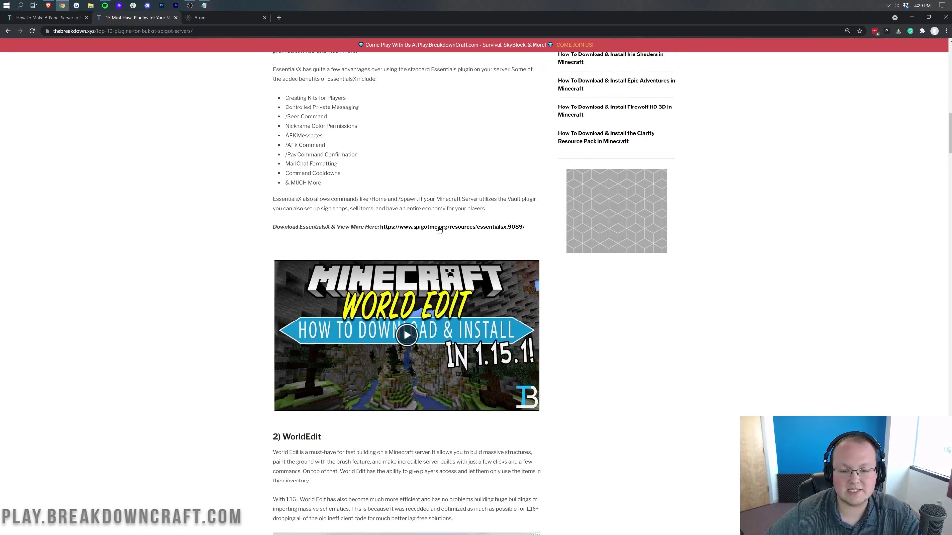
Step: Open the WorldEdit download link from the plugin article's second entry in a new tab
scroll(394, 187, "down", 9)
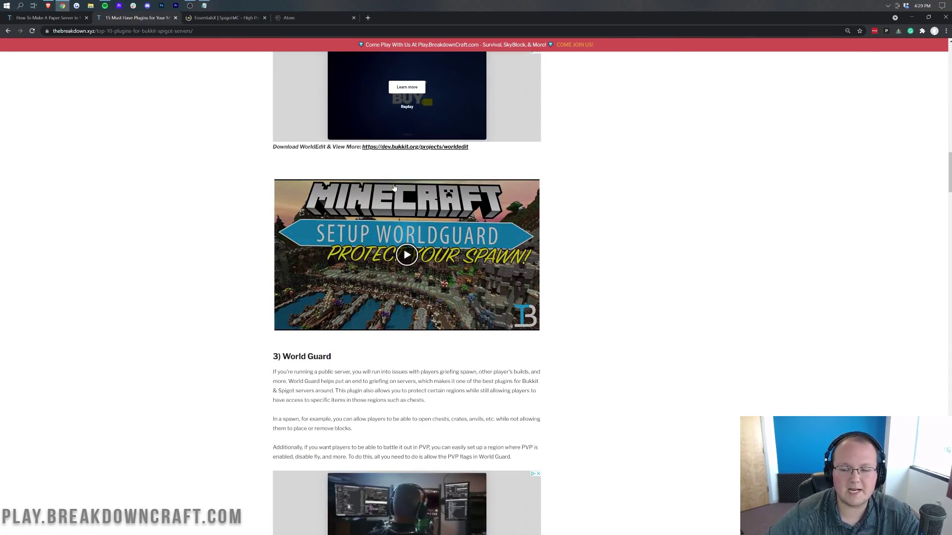
scroll(395, 188, "up", 1)
scroll(396, 187, "up", 2)
scroll(394, 202, "down", 2)
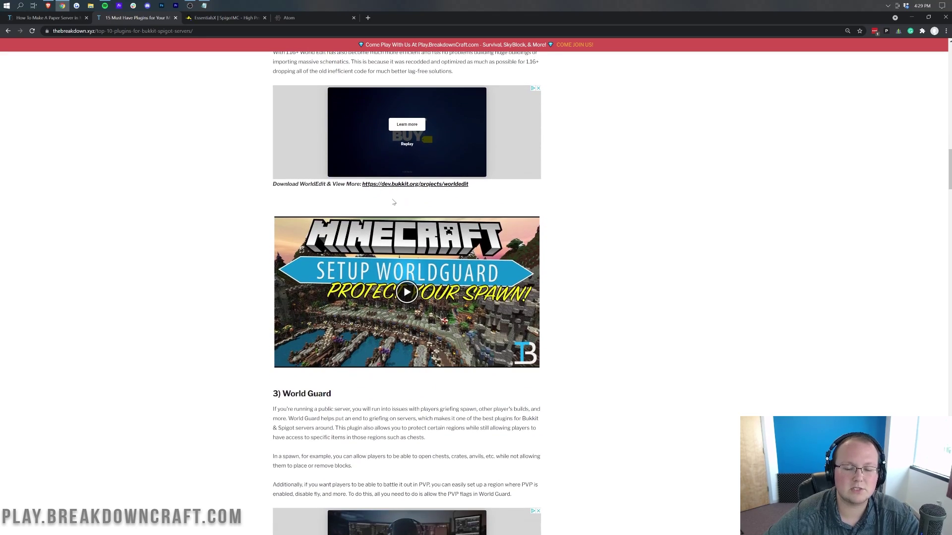
left_click(389, 184, "ctrl")
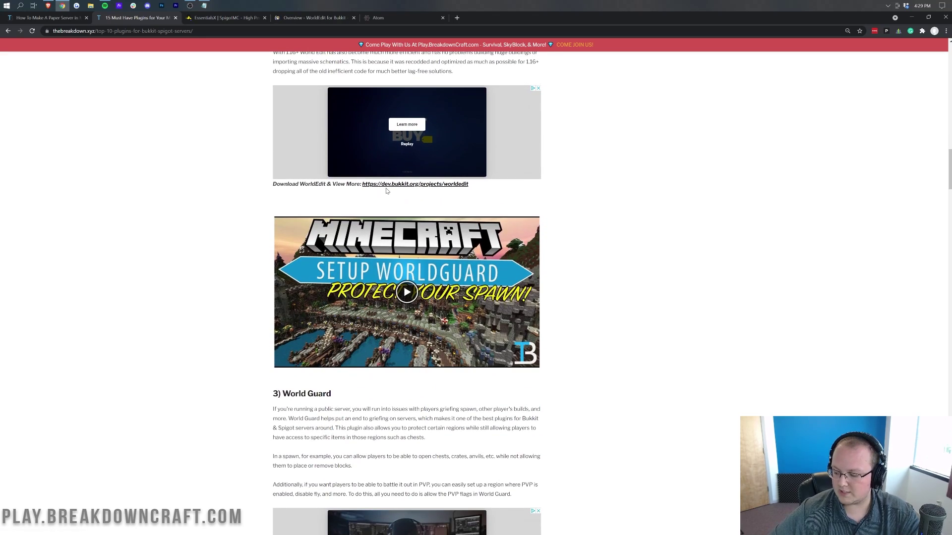
Step: Find the Player Warps entry further down the article and open its download link in a new tab
scroll(388, 186, "down", 1)
scroll(388, 186, "down", 2)
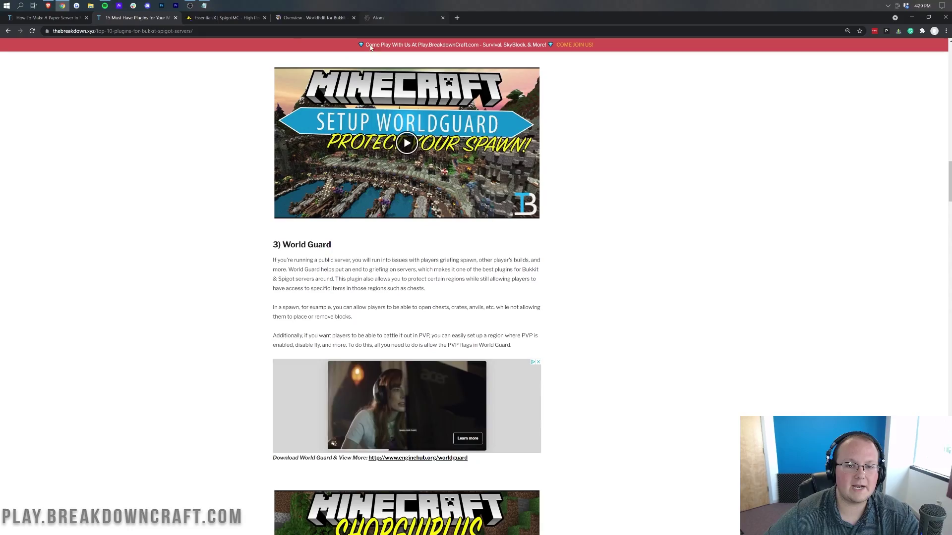
scroll(427, 181, "down", 20)
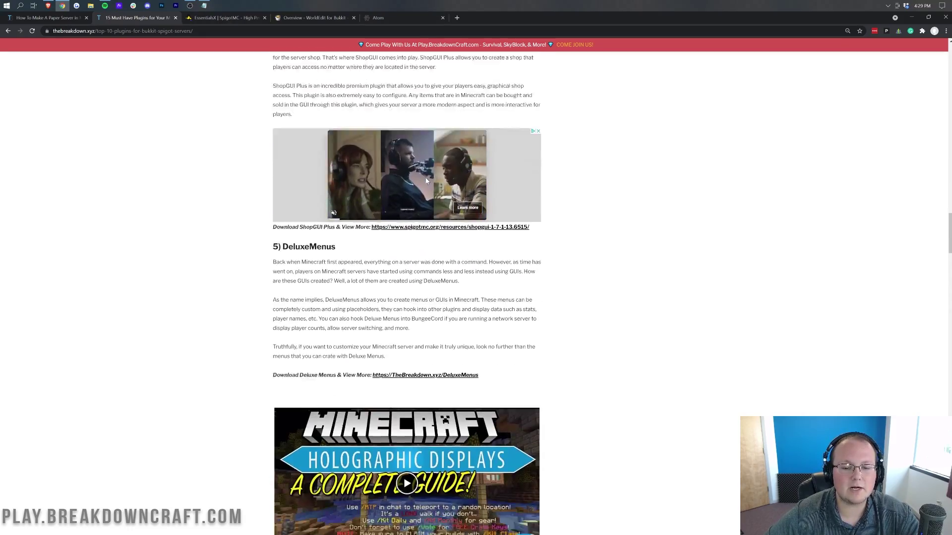
scroll(428, 181, "down", 16)
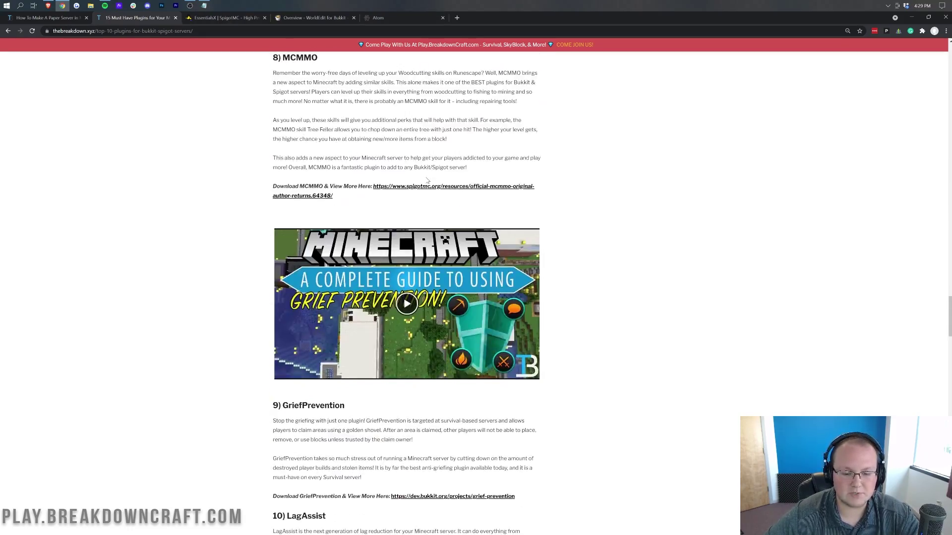
scroll(424, 179, "down", 17)
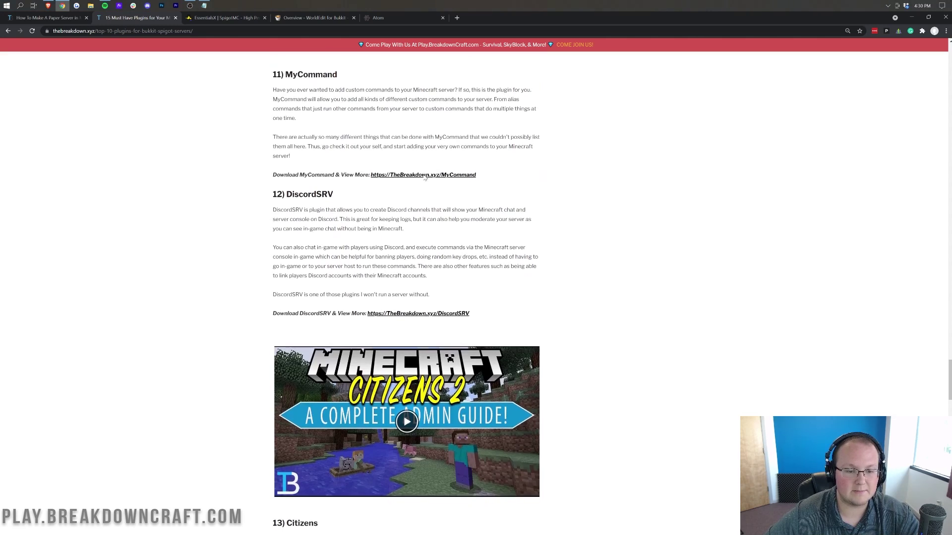
scroll(423, 177, "down", 8)
middle_click(437, 307)
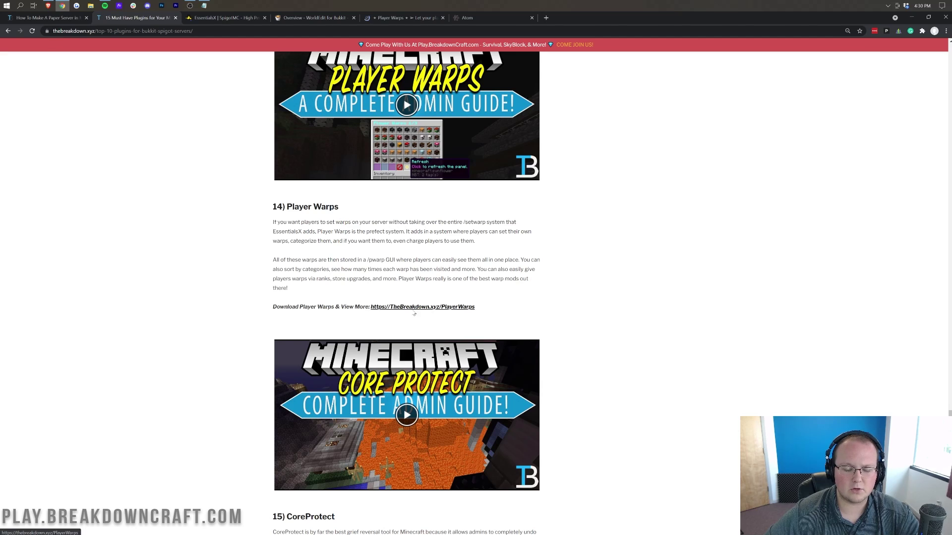
right_click(400, 307)
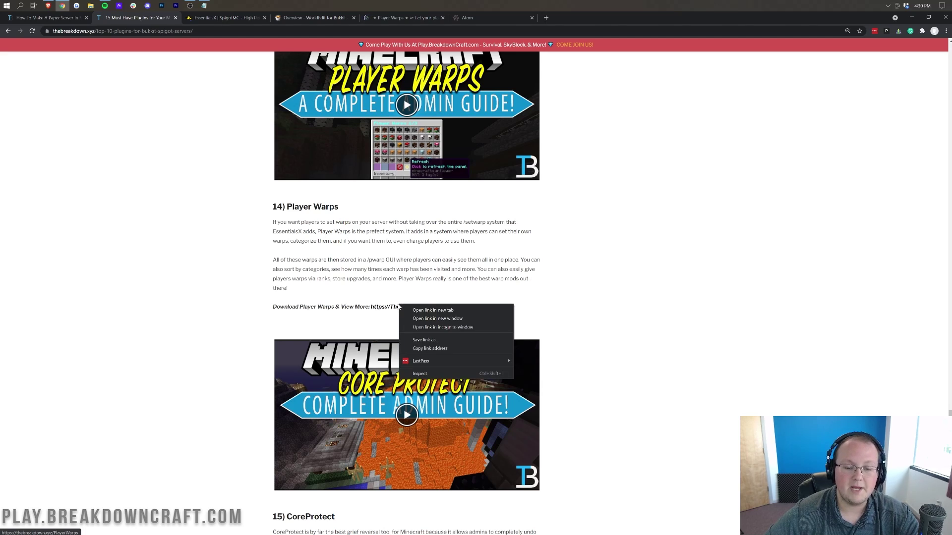
key("Escape")
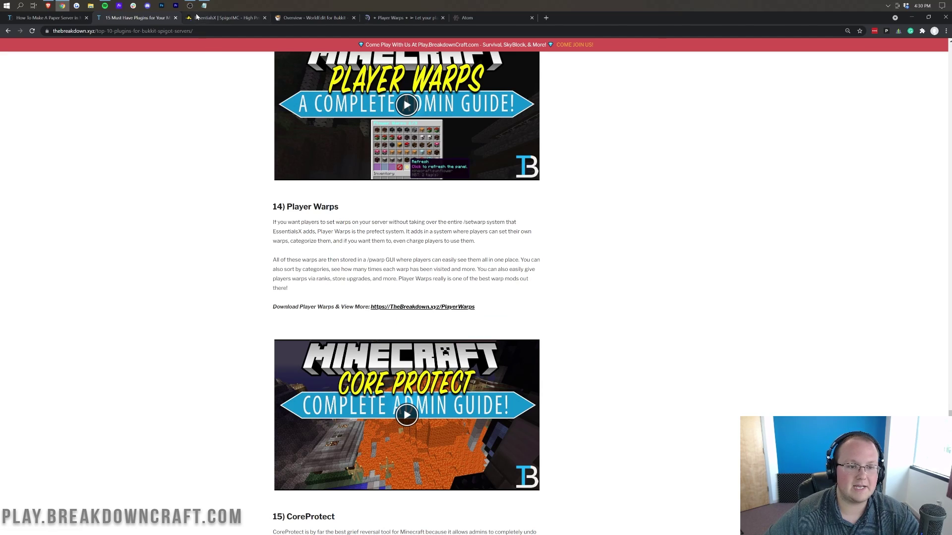
Step: Go from the EssentialsX resource page to its official downloads page and download the EssentialsX, EssentialsX Chat and EssentialsX Spawn development builds
left_click(218, 17)
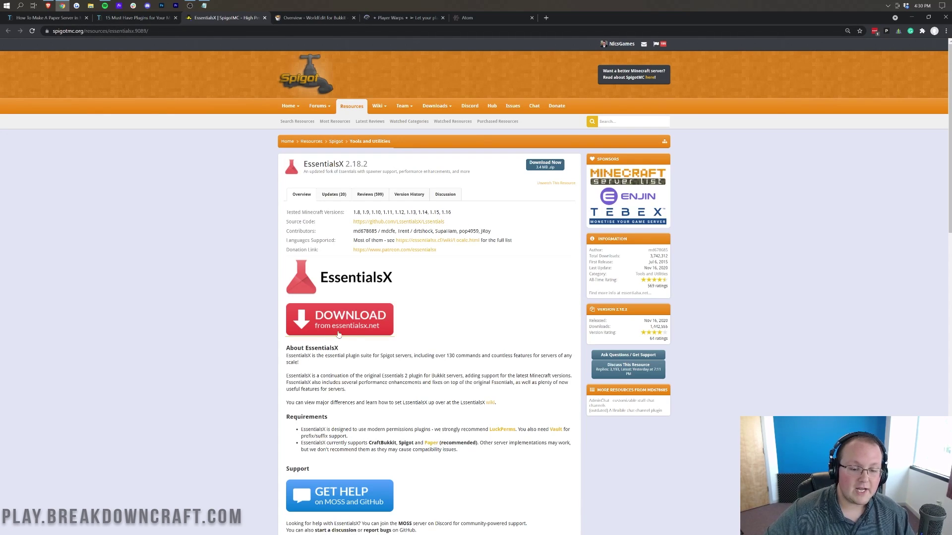
left_click(359, 321)
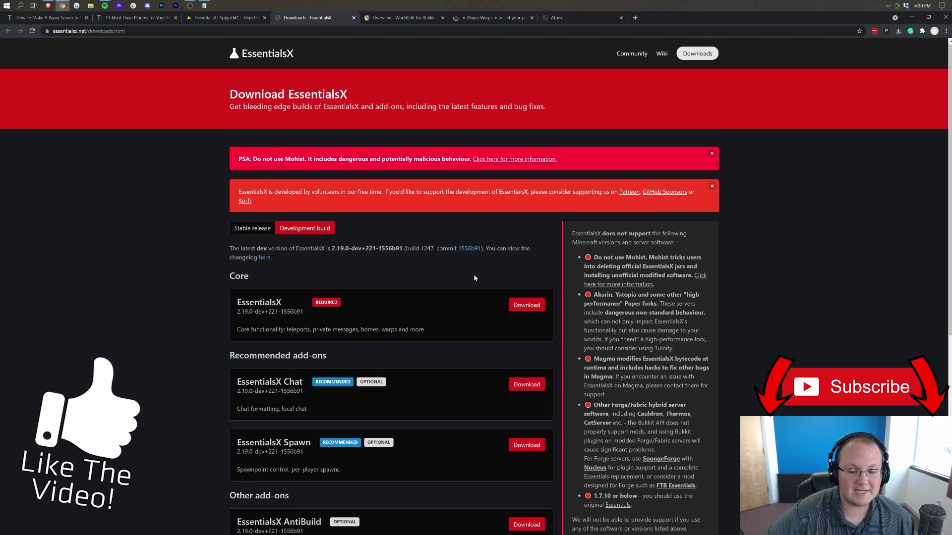
scroll(507, 205, "down", 3)
left_click(525, 156)
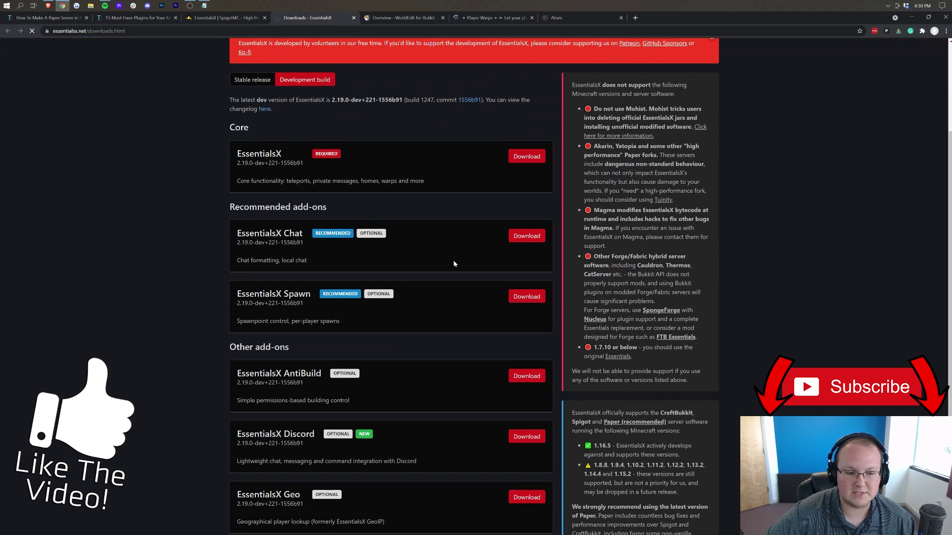
left_click(525, 236)
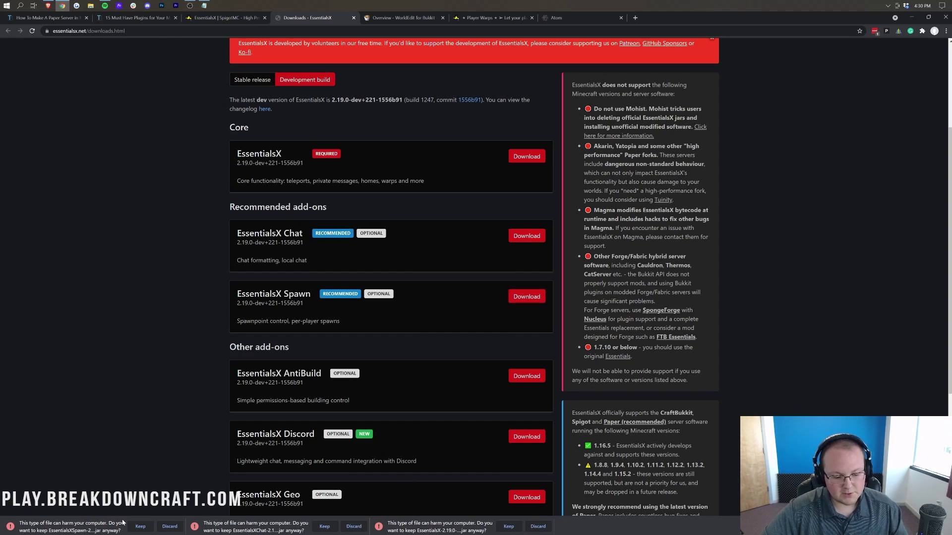
Step: Keep the flagged EssentialsX, EssentialsXChat and EssentialsXSpawn jar downloads
left_click(511, 528)
left_click(325, 527)
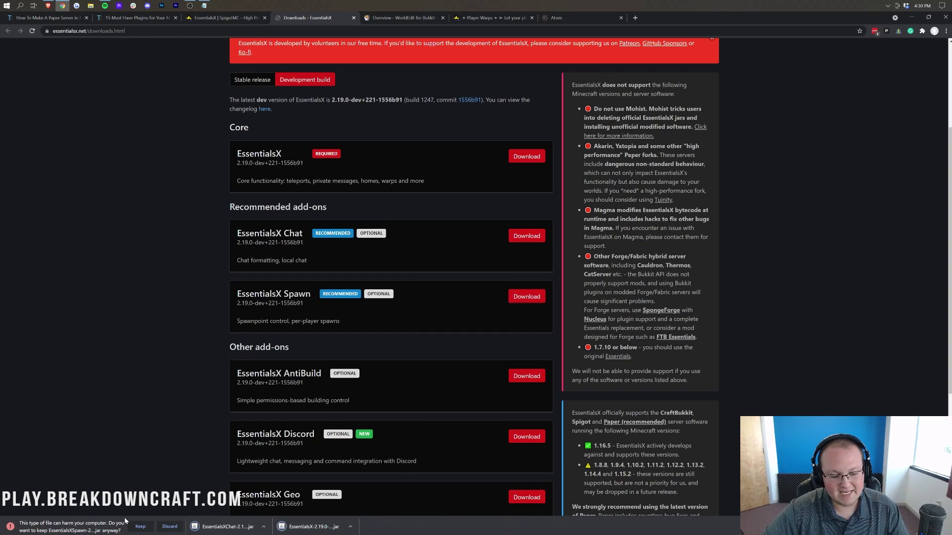
left_click(141, 527)
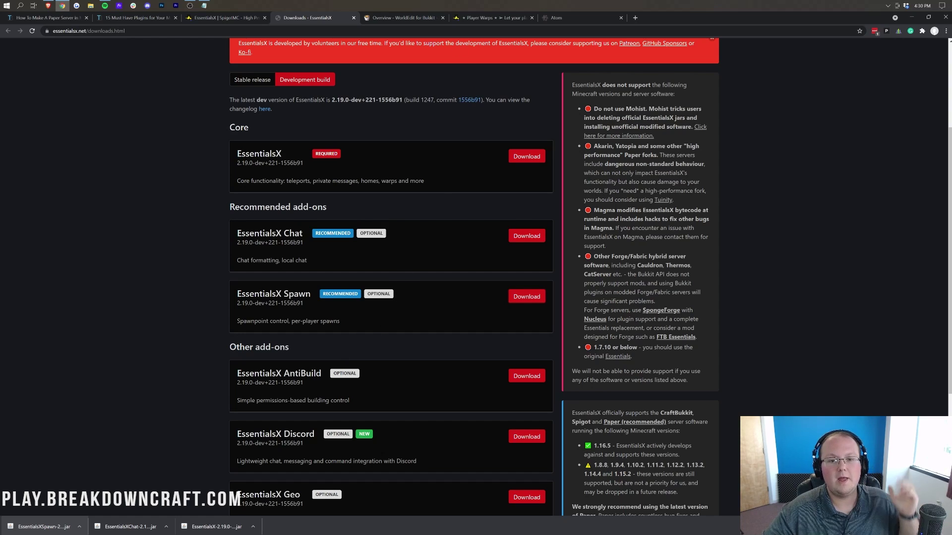
Step: Download the WorldEdit 7.2.6 Beta 1 (1.13.2 - 1.17.1) file from WorldEdit's Bukkit file list and keep the flagged jar
key("ctrl+Tab")
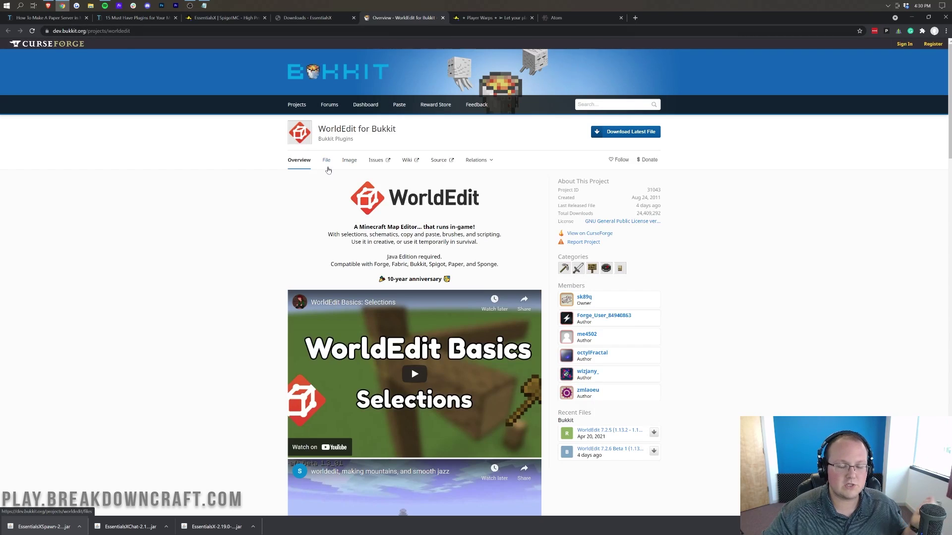
left_click(327, 170)
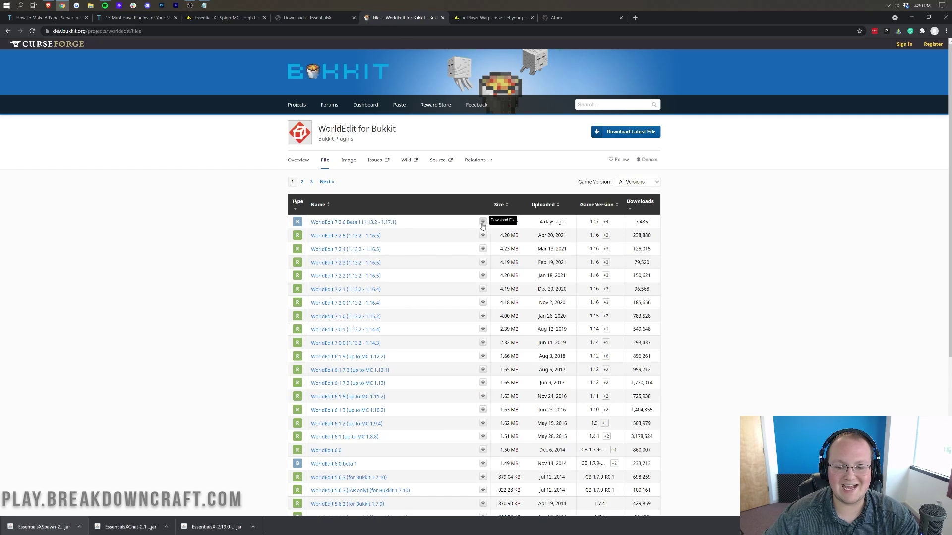
left_click(483, 222)
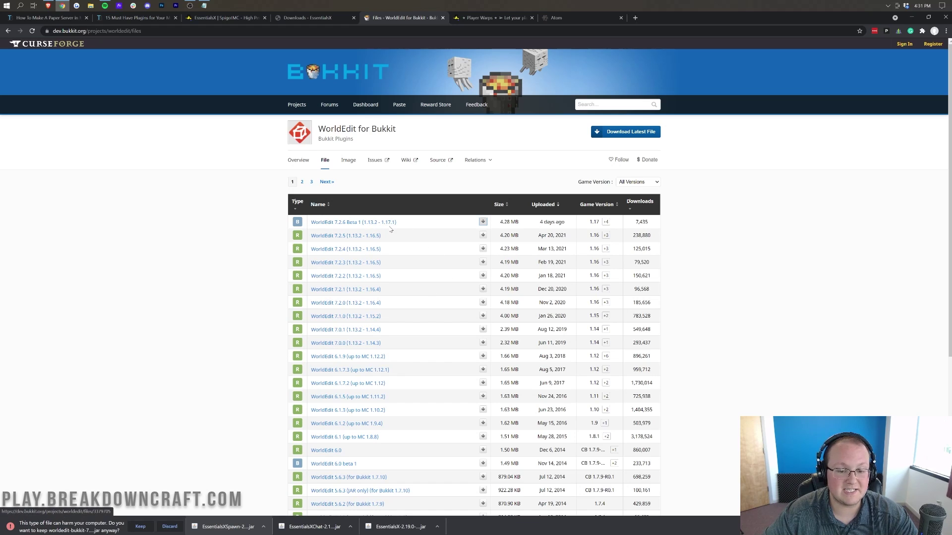
left_click(142, 526)
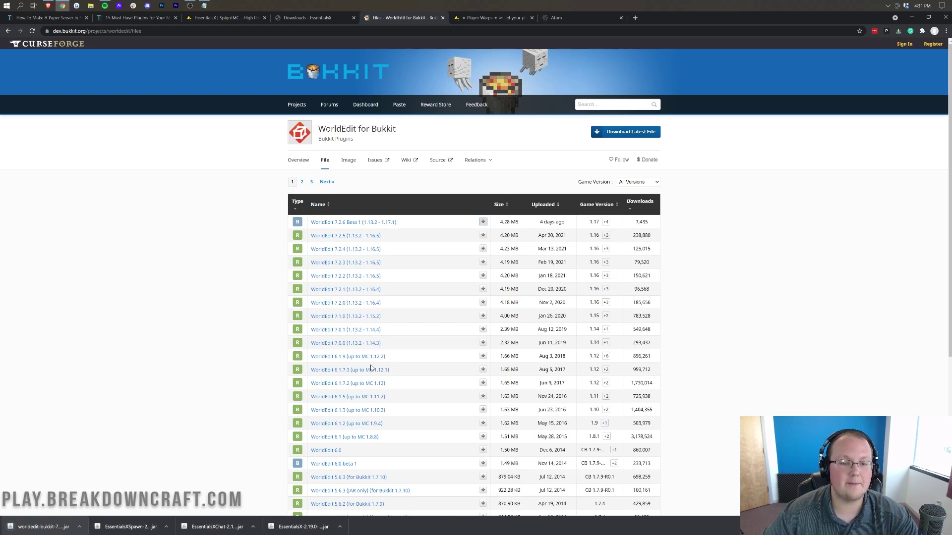
Step: Check the tested Minecraft versions on the Player Warps resource page, download the plugin and keep the flagged jar
left_click(490, 22)
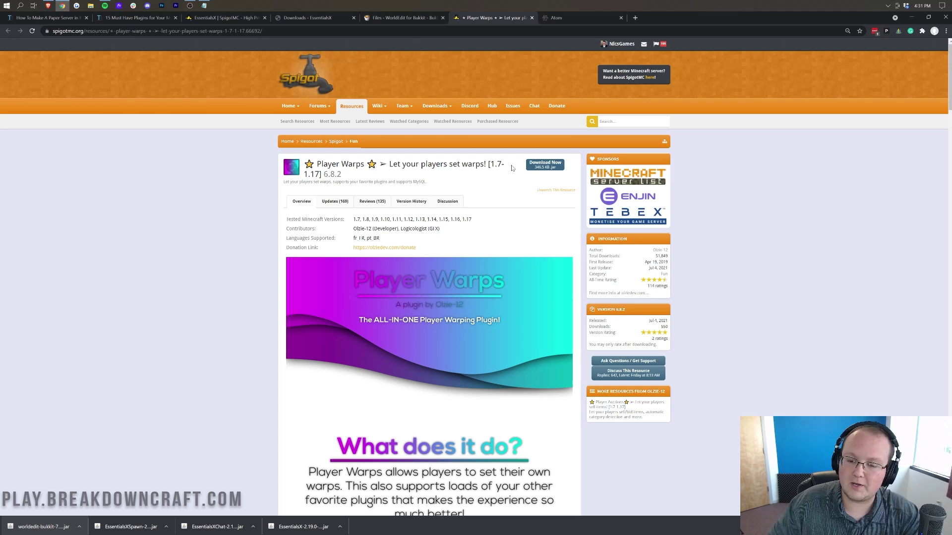
left_click_drag(472, 220, 465, 219)
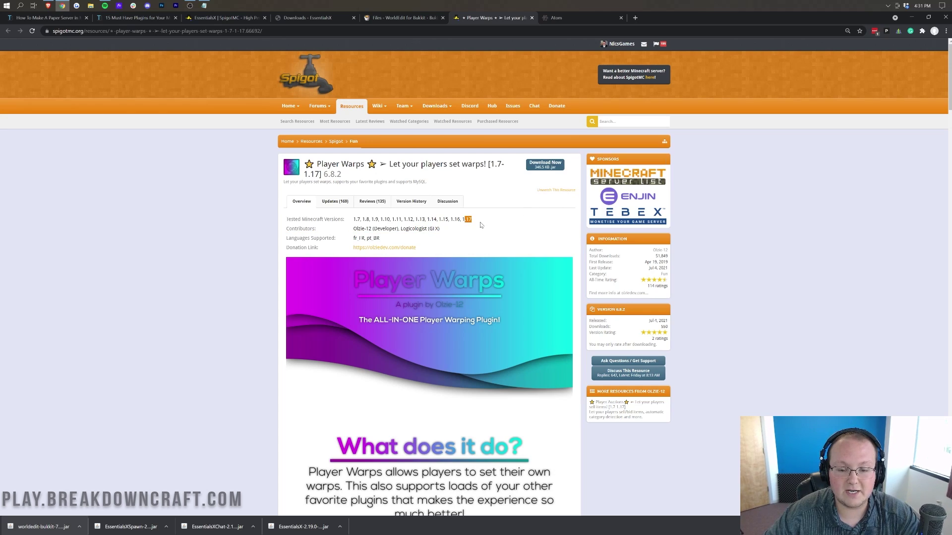
left_click(545, 164)
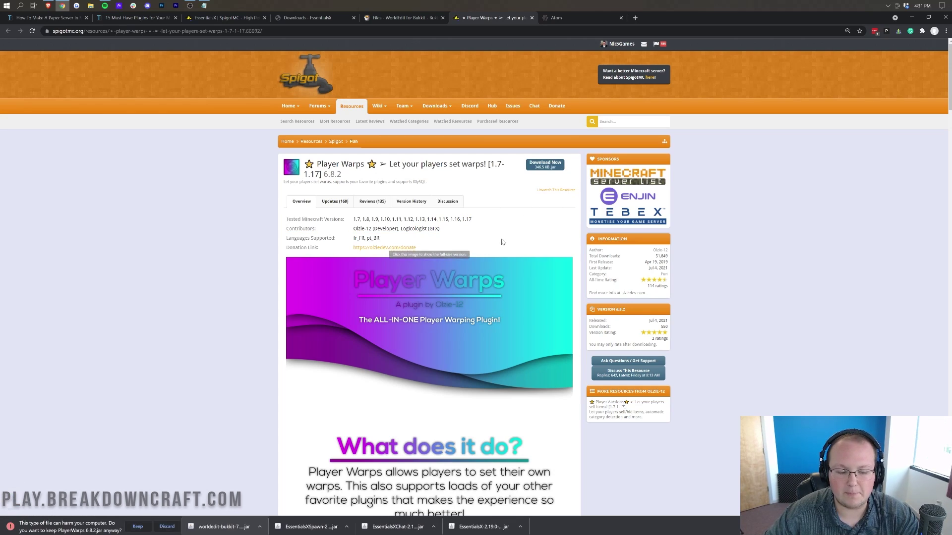
left_click(138, 526)
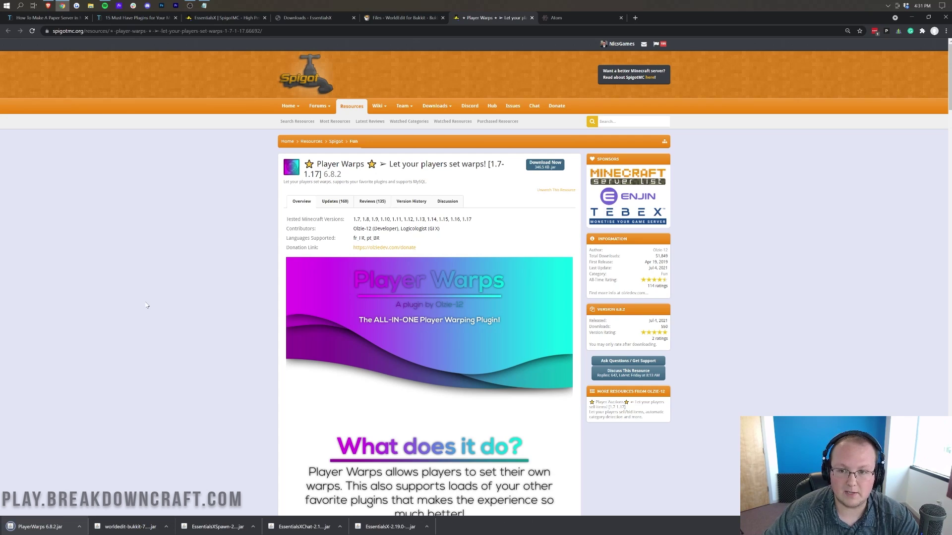
Step: Minimize the browser and group the five downloaded plugin jars on the desktop, apart from the 1.17.1 Paper Server folder
left_click(562, 17)
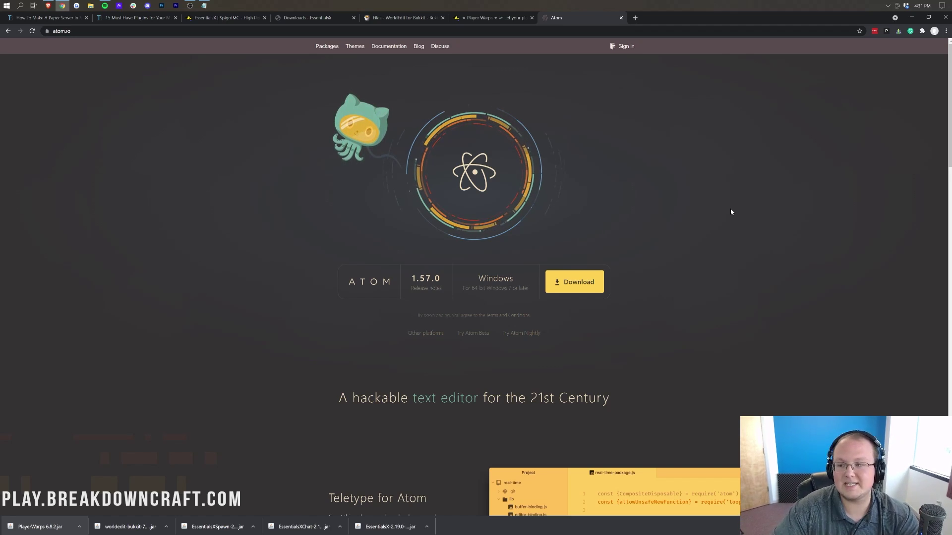
left_click(911, 18)
right_click(98, 193)
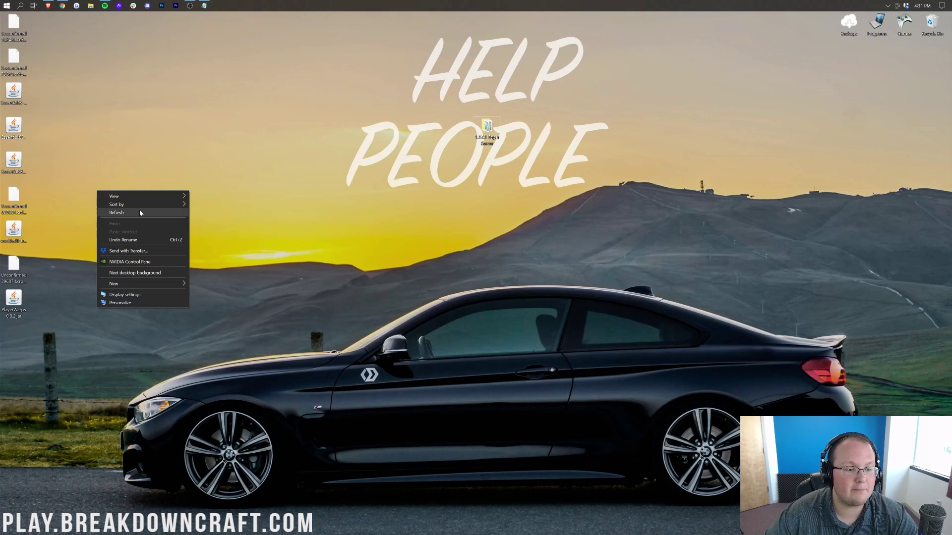
left_click(140, 212)
left_click_drag(20, 140, 326, 73)
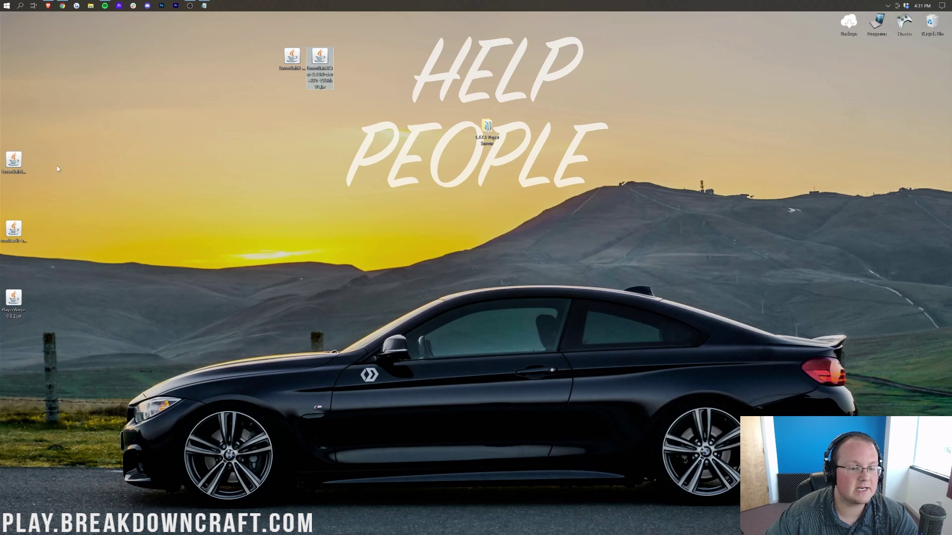
left_click_drag(14, 161, 349, 62)
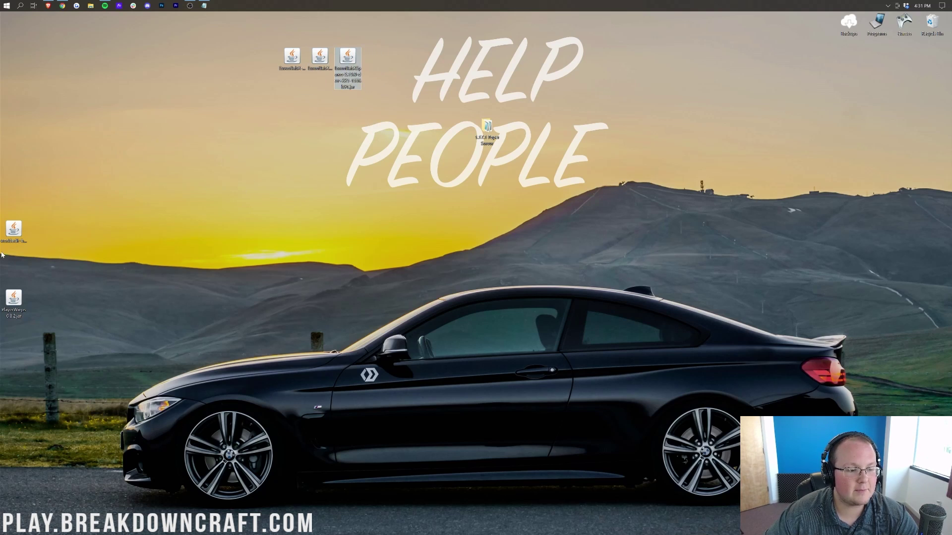
left_click_drag(14, 231, 292, 93)
left_click_drag(14, 300, 353, 91)
left_click_drag(475, 144, 466, 209)
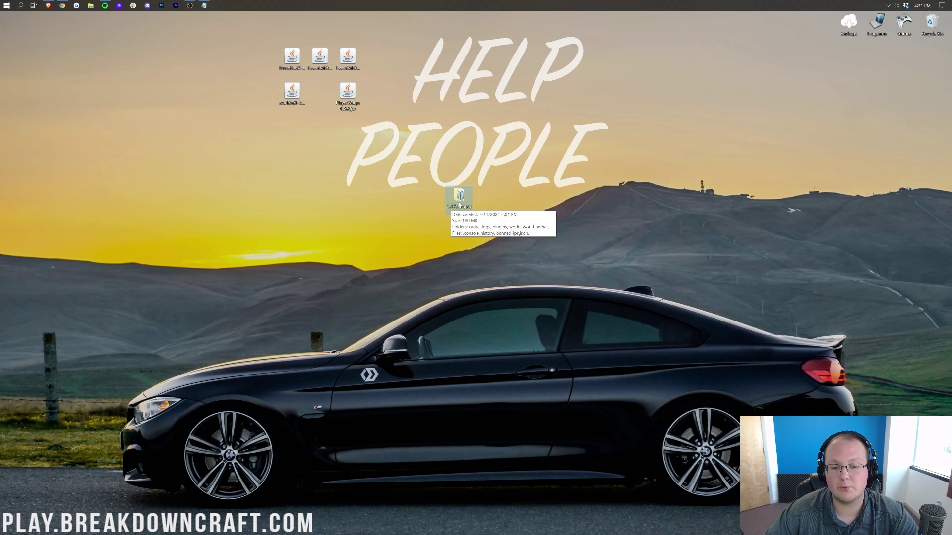
Step: Move the five plugin jars from the desktop into the plugins folder of the 1.17.1 Paper Server folder
double_click(460, 201)
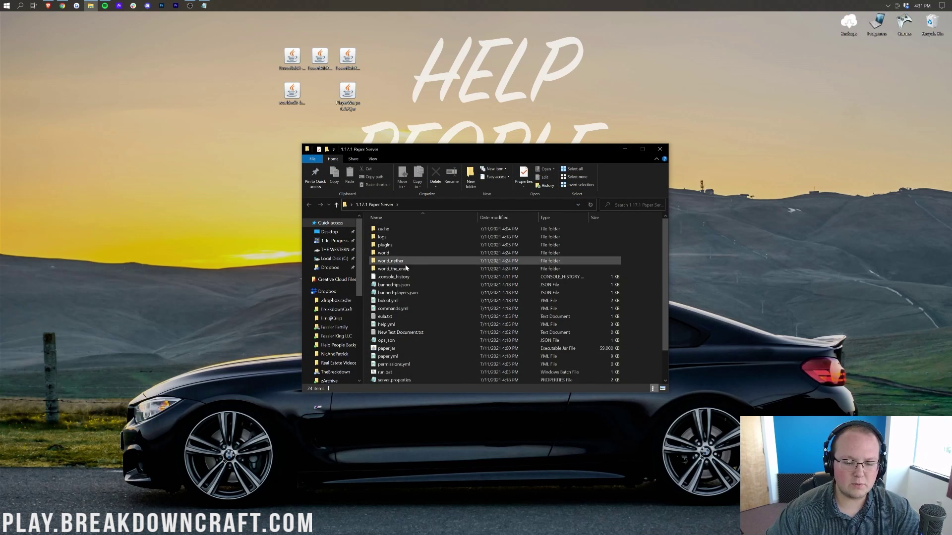
scroll(405, 337, "down", 2)
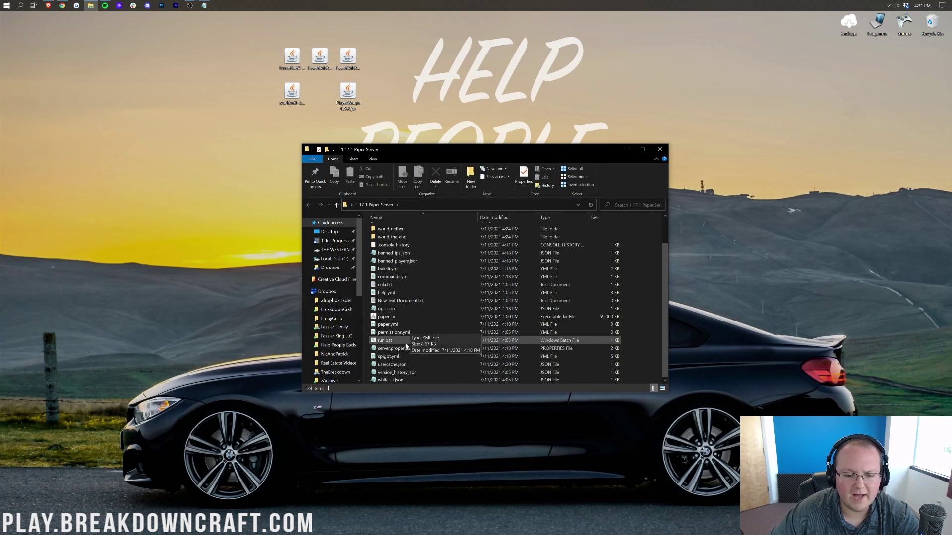
scroll(446, 331, "up", 2)
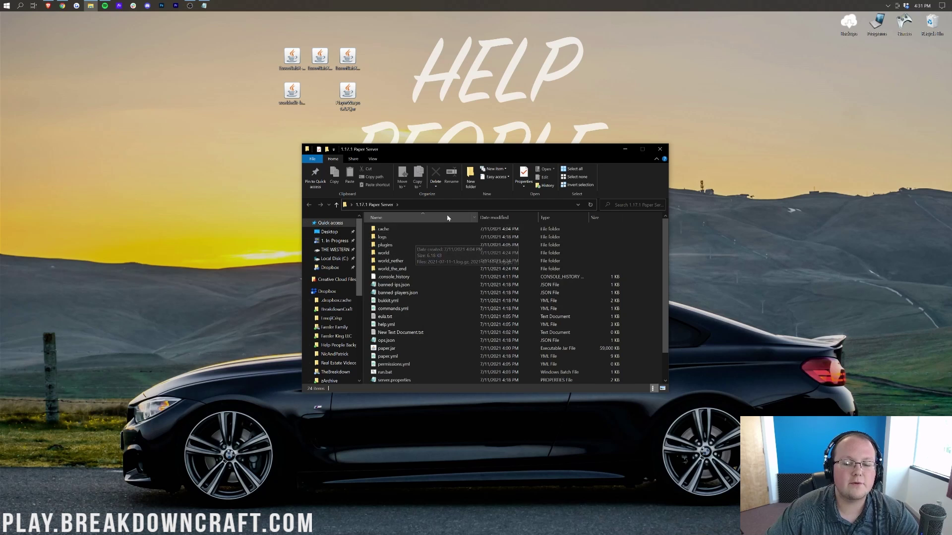
double_click(391, 245)
left_click_drag(279, 93, 436, 266)
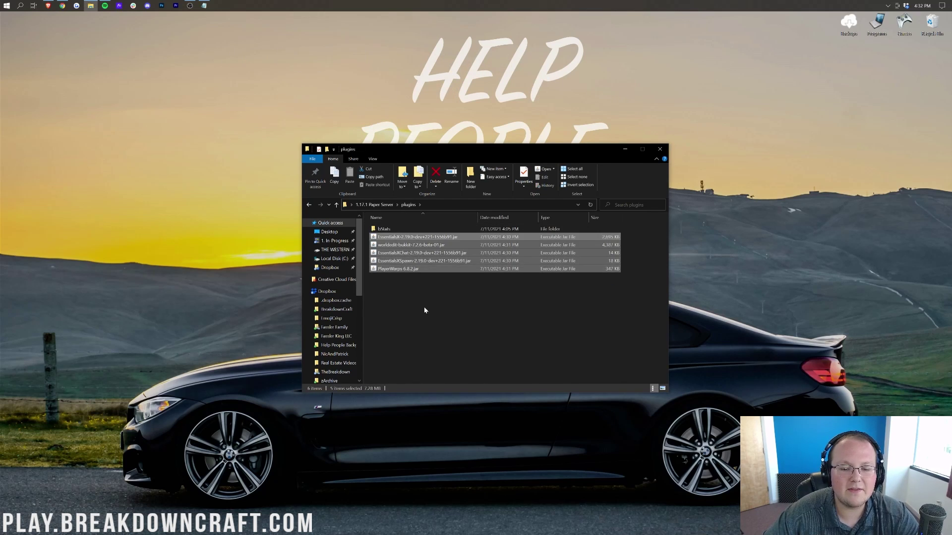
left_click(432, 318)
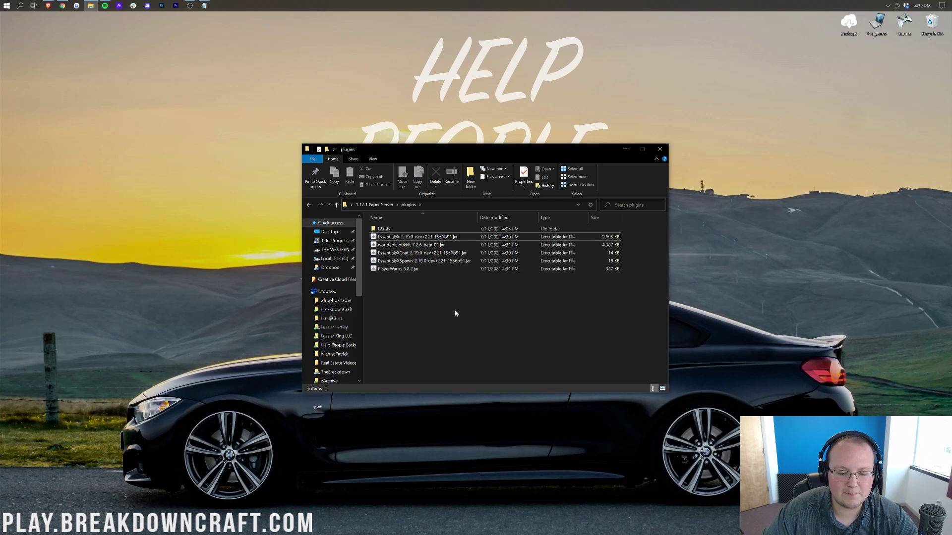
Step: Start the server with run.bat, open its plugins folder and place the console window beside it
key("alt+Left")
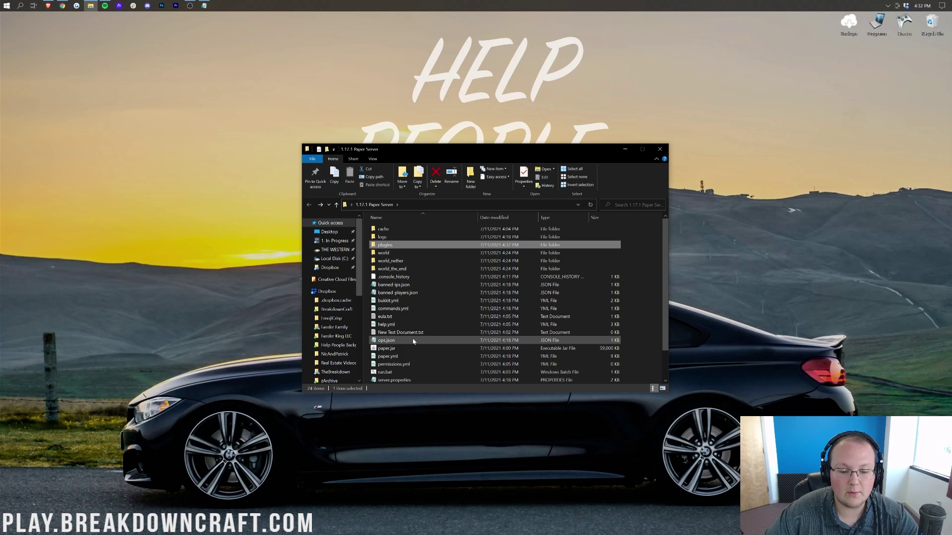
double_click(386, 372)
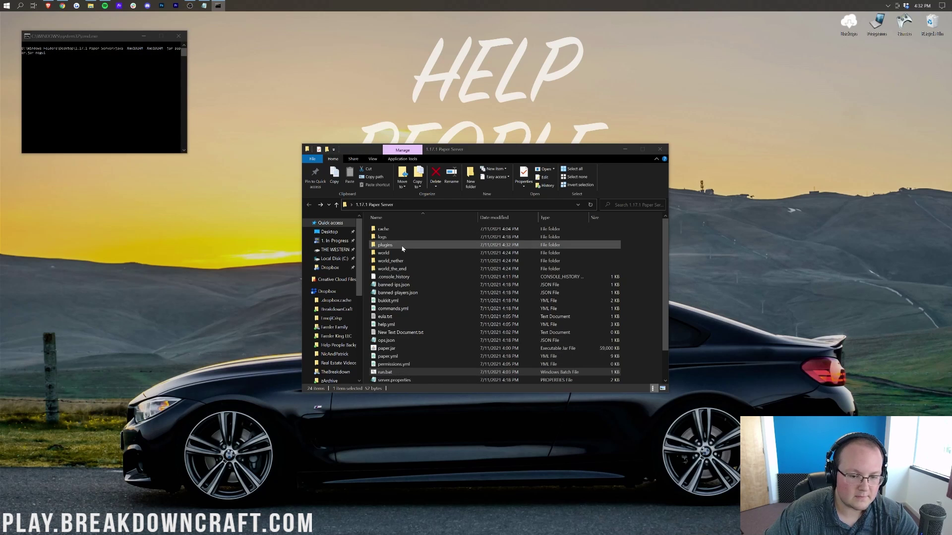
double_click(402, 245)
left_click_drag(120, 38, 235, 154)
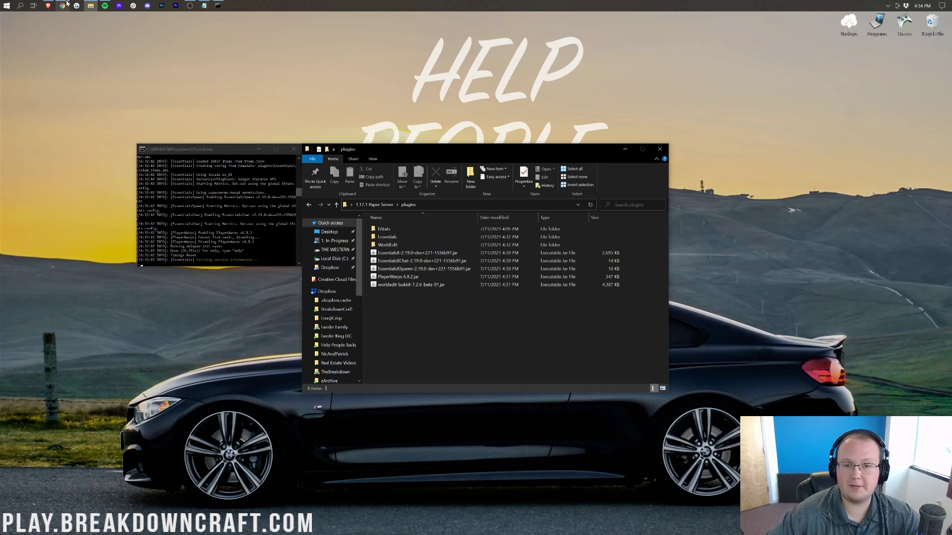
Step: Switch to Chrome and open the Vault download page from the Vault installation article
left_click(67, 4)
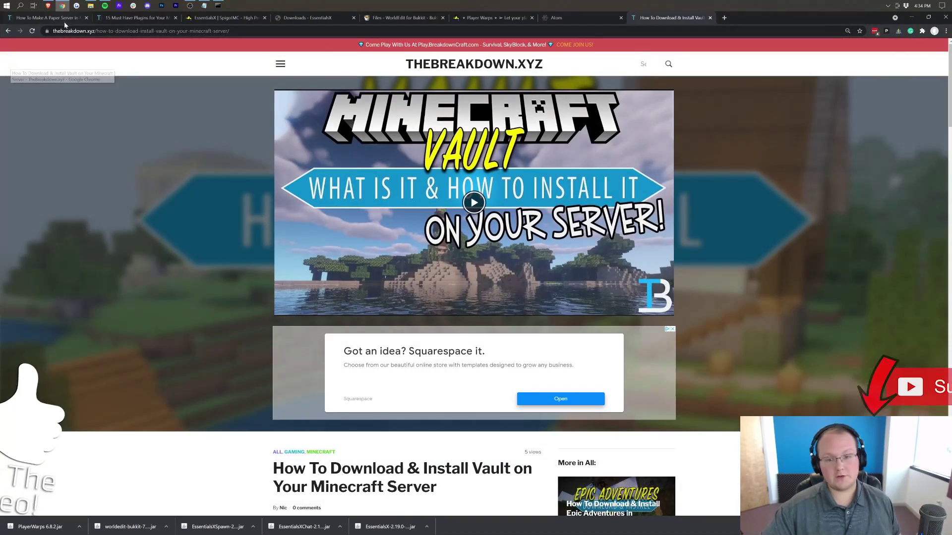
scroll(586, 222, "down", 3)
scroll(586, 222, "down", 3)
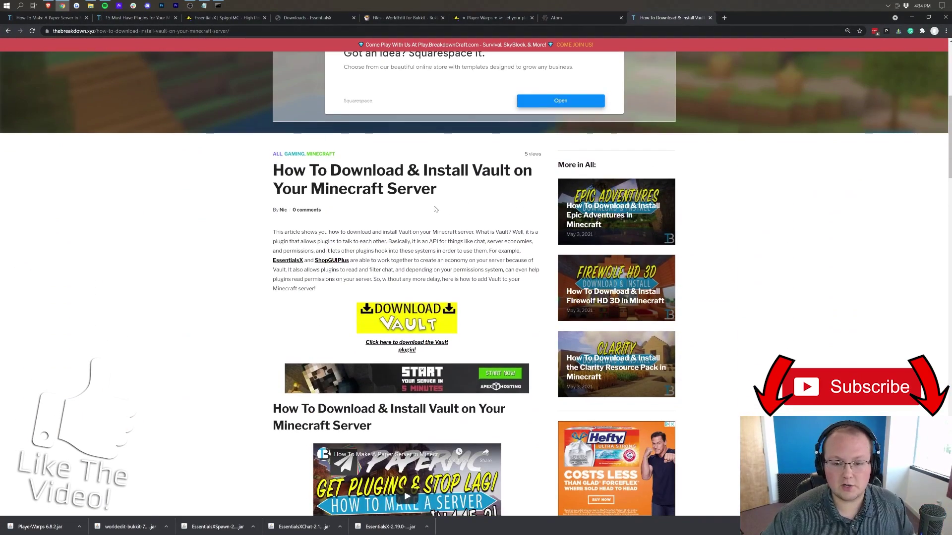
left_click(411, 322)
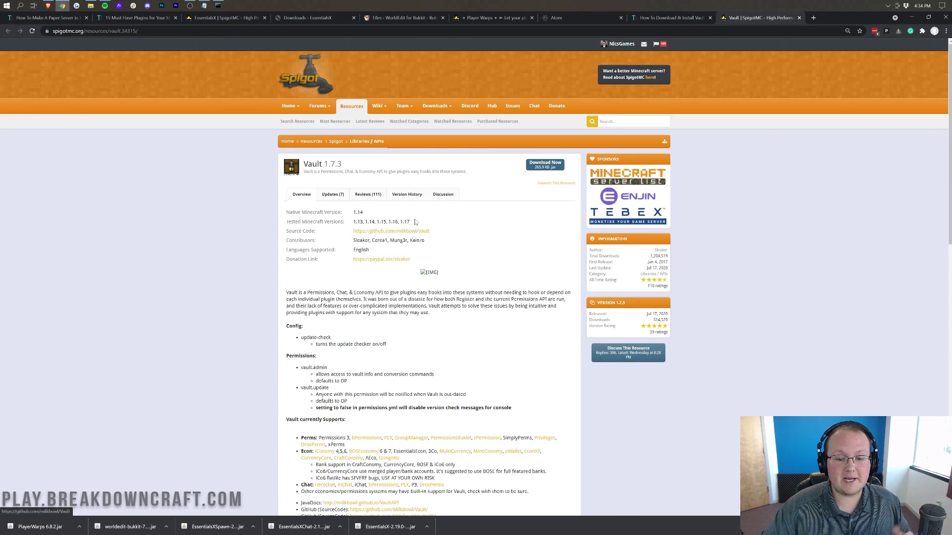
Step: Check Vault's tested Minecraft versions, download Vault 1.7.3 and keep the flagged jar
double_click(405, 222)
left_click(540, 168)
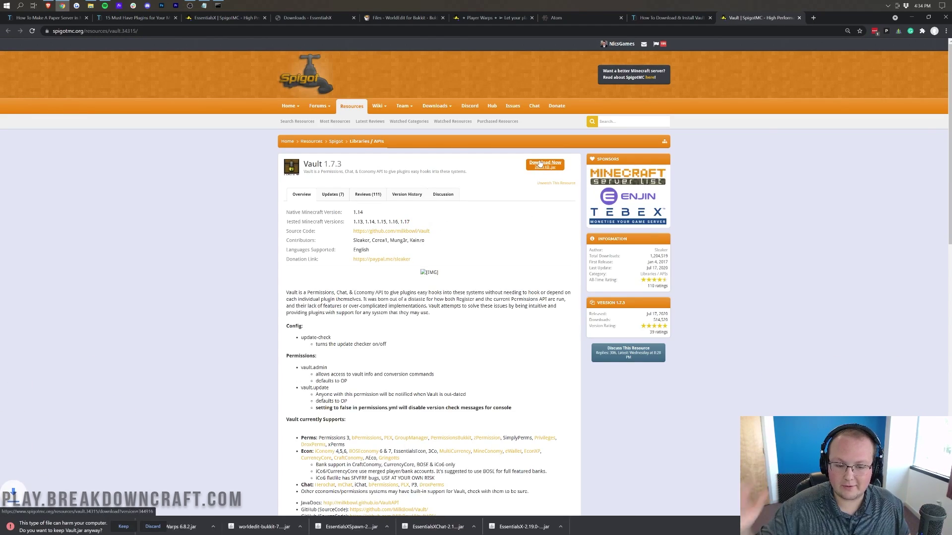
left_click(123, 527)
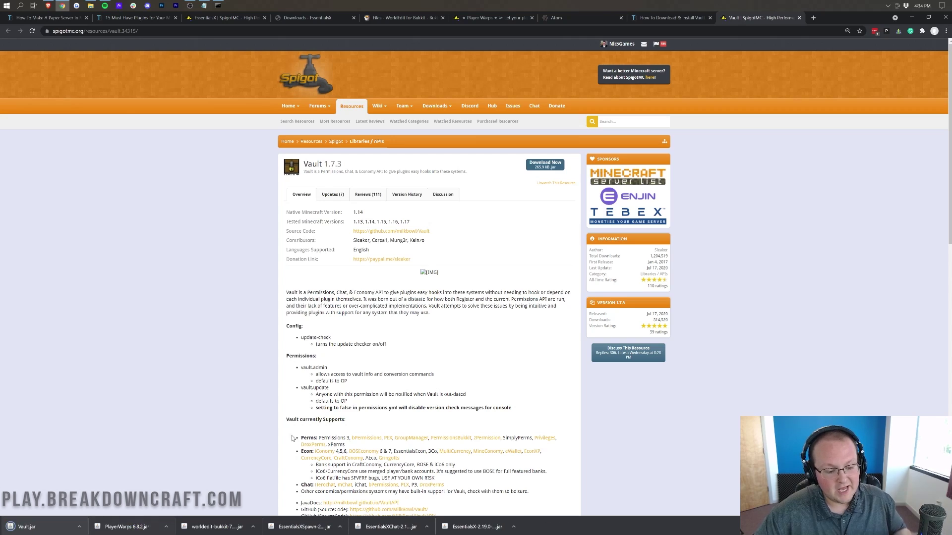
Step: Minimize the browser, reopen the 1.17.1 Paper Server folder and move Vault.jar from the desktop into its plugins folder
left_click(912, 19)
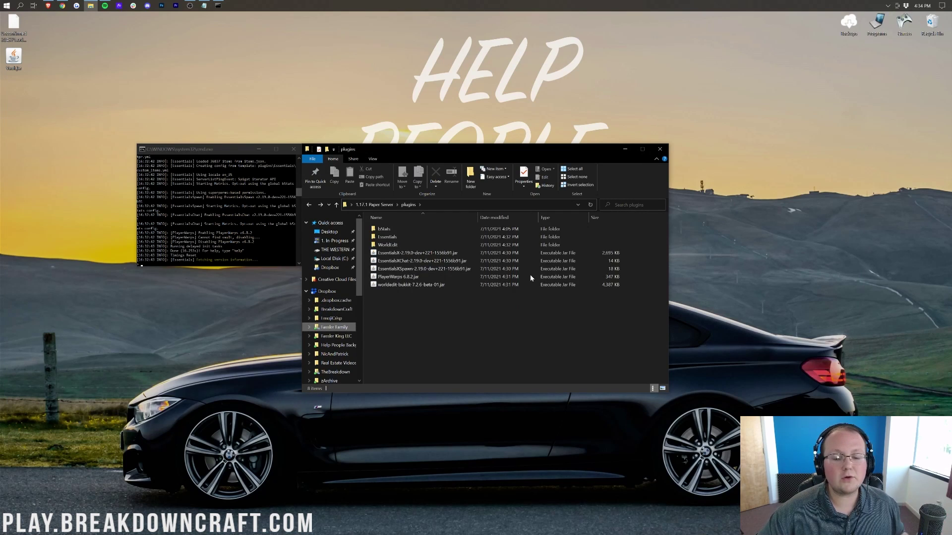
left_click(659, 149)
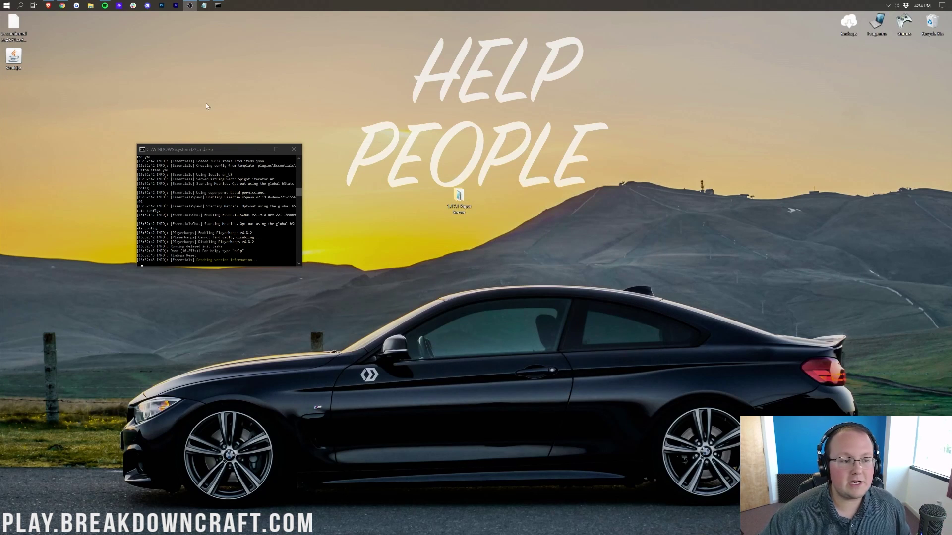
double_click(457, 199)
left_click(412, 246)
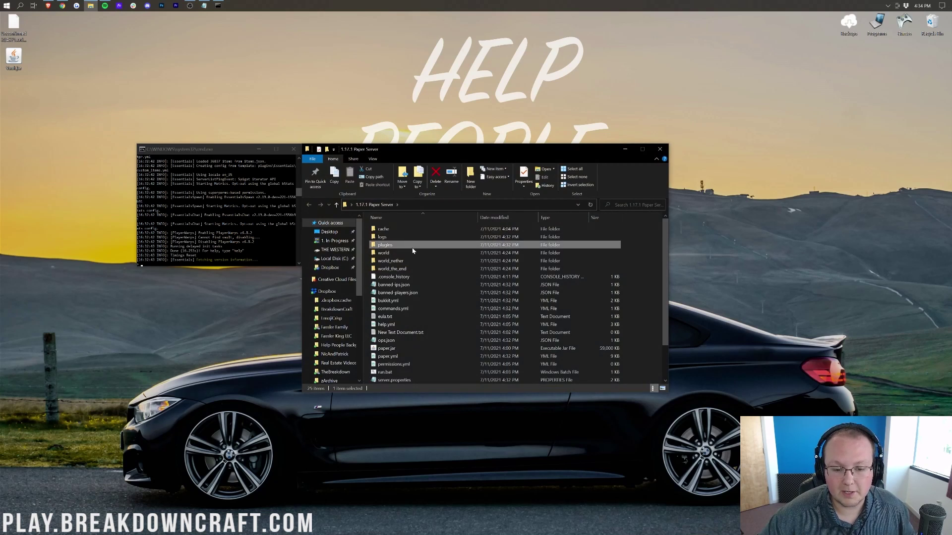
double_click(412, 250)
left_click_drag(13, 57, 515, 365)
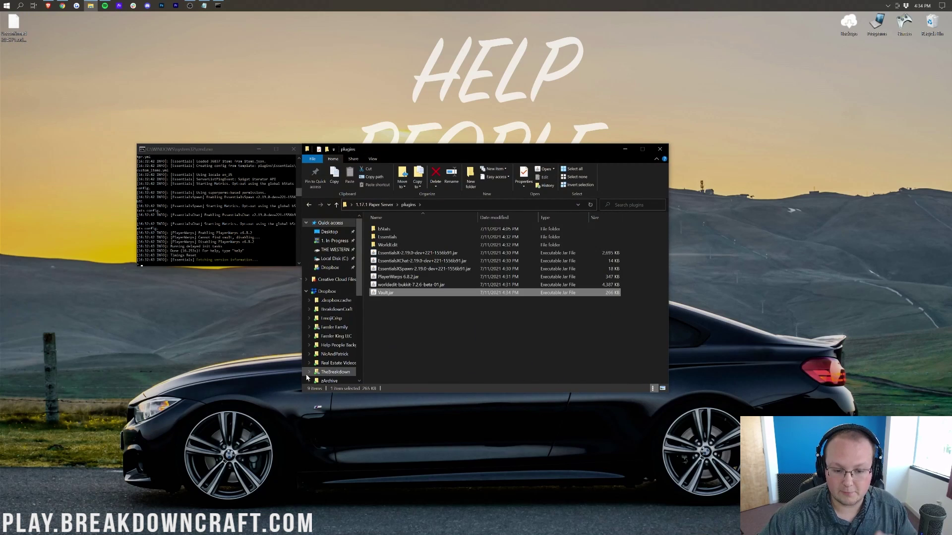
Step: Stop the running server with the stop command, return to the main server folder and dismiss the finished console
left_click(170, 221)
type("stop")
key("Return")
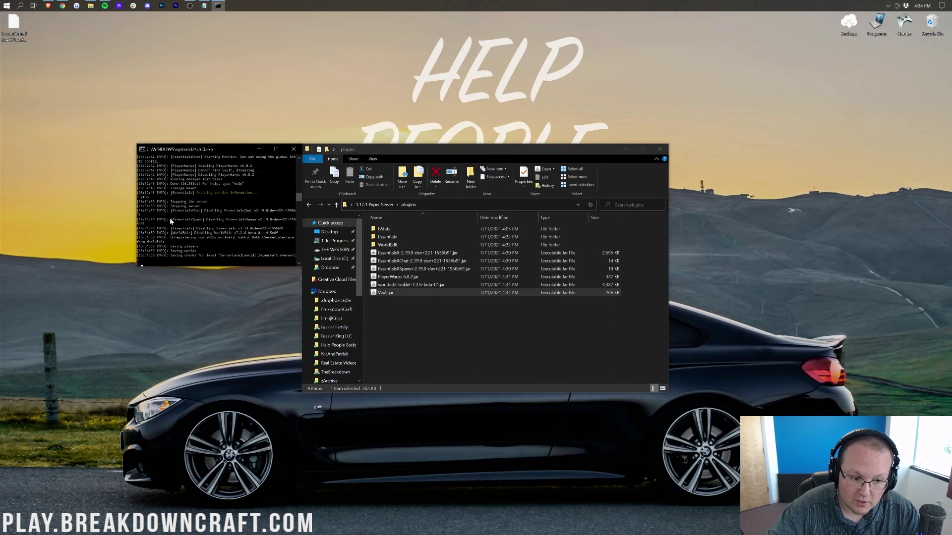
left_click(474, 357)
key("BackSpace")
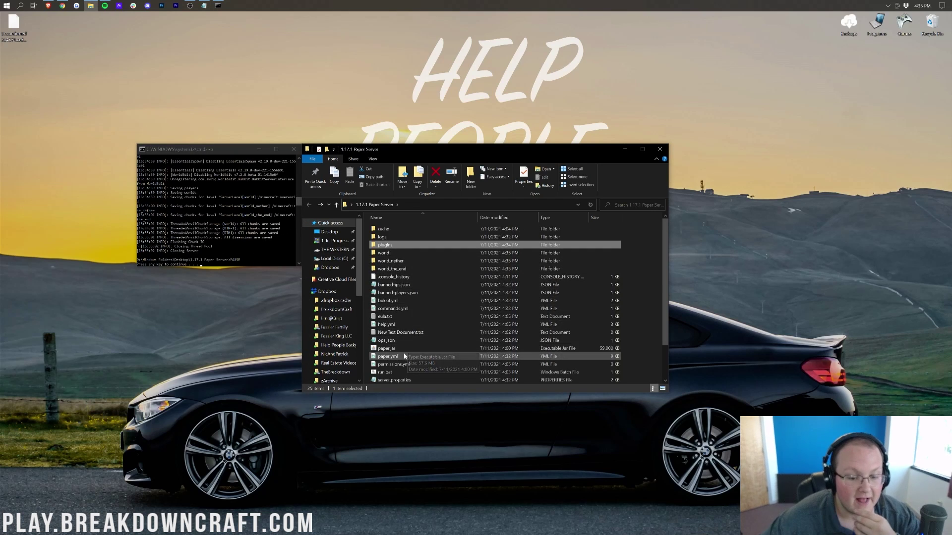
left_click(212, 237)
key("Return")
Step: Restart the server with run.bat, reopen the plugins folder and move the new console window next to it
left_click(387, 372)
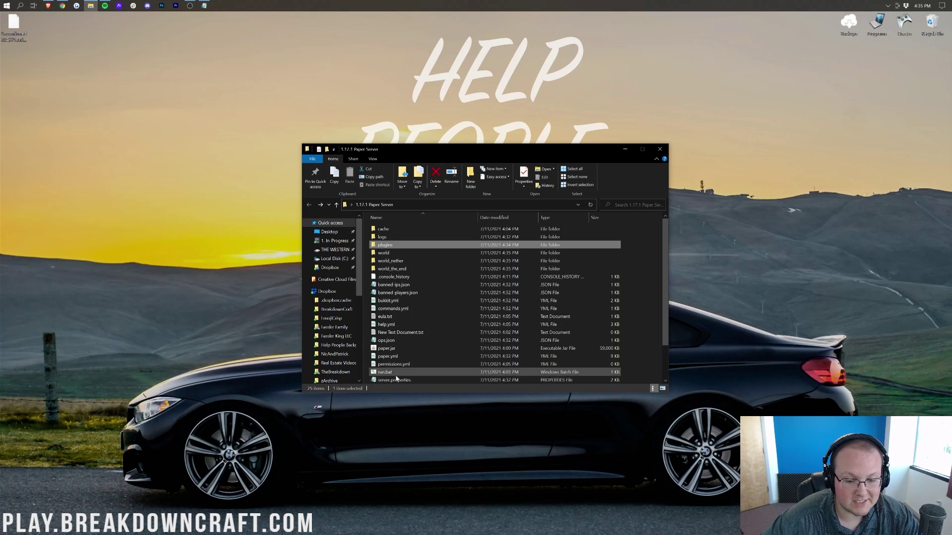
key("Return")
double_click(385, 245)
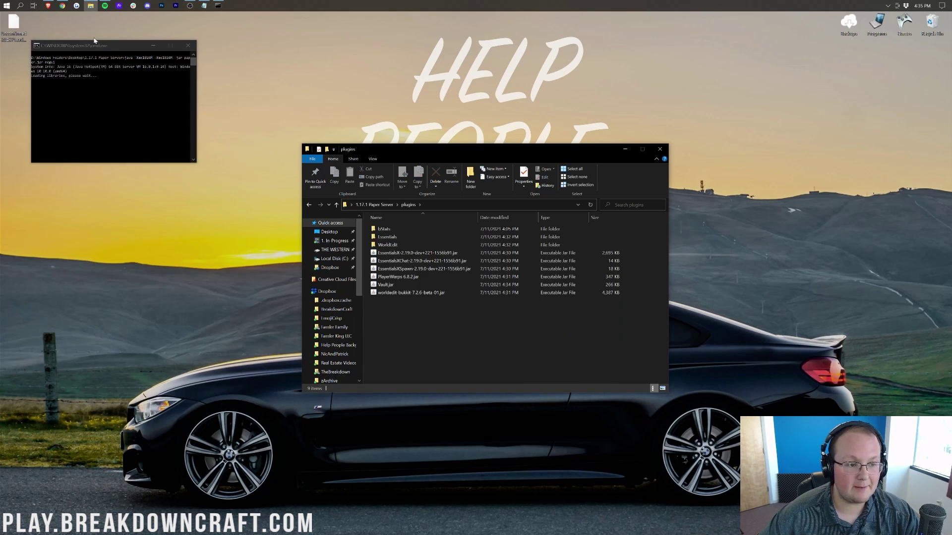
left_click_drag(96, 46, 202, 151)
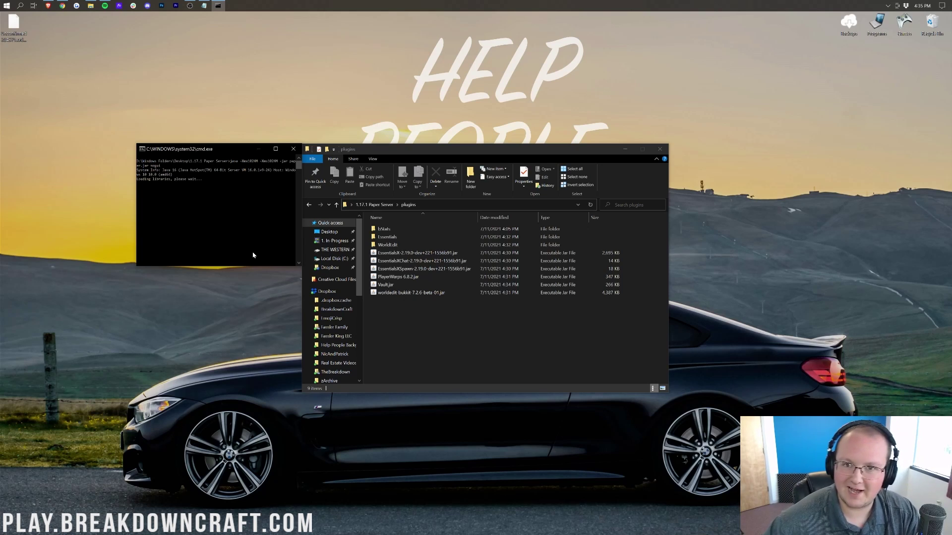
Step: Open config.yml from the Essentials plugin folder in Atom and move the editor window over the folder window
left_click(432, 342)
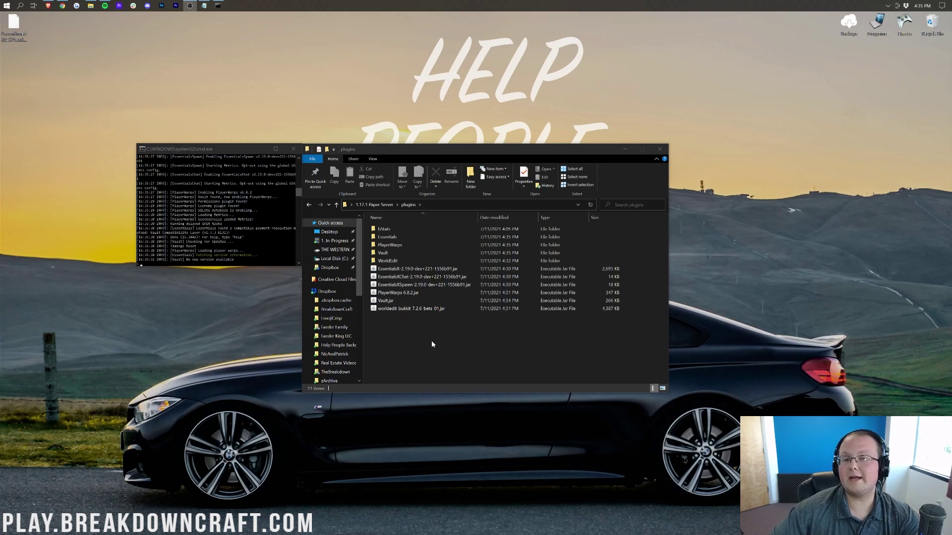
left_click(389, 245)
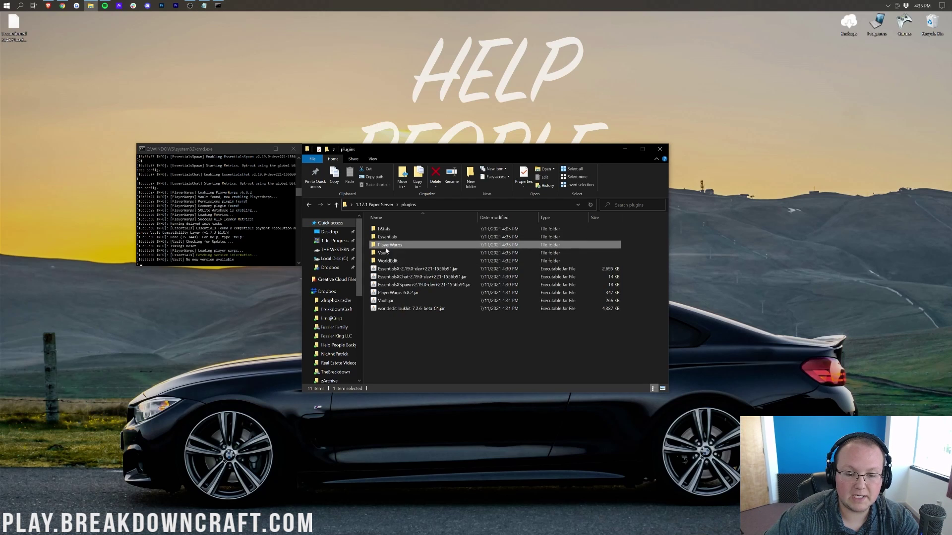
left_click(418, 364)
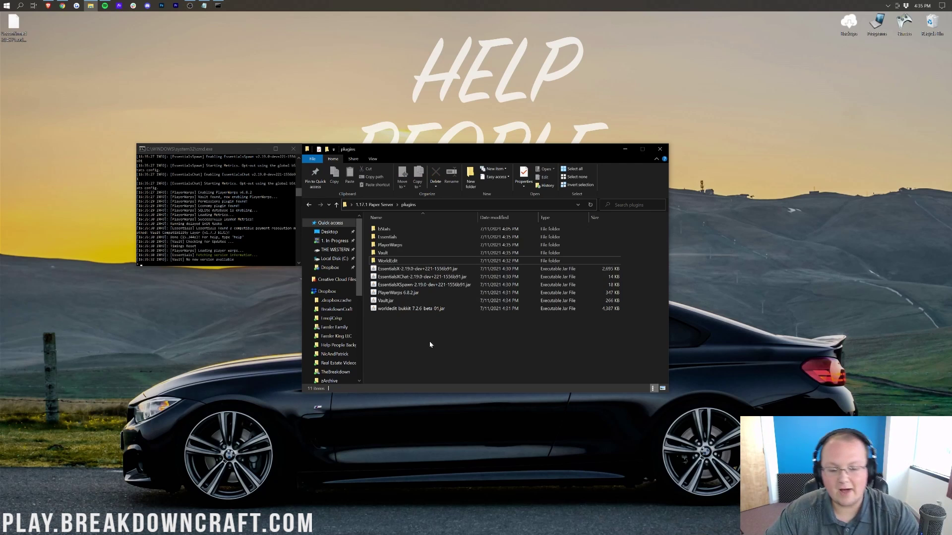
double_click(425, 238)
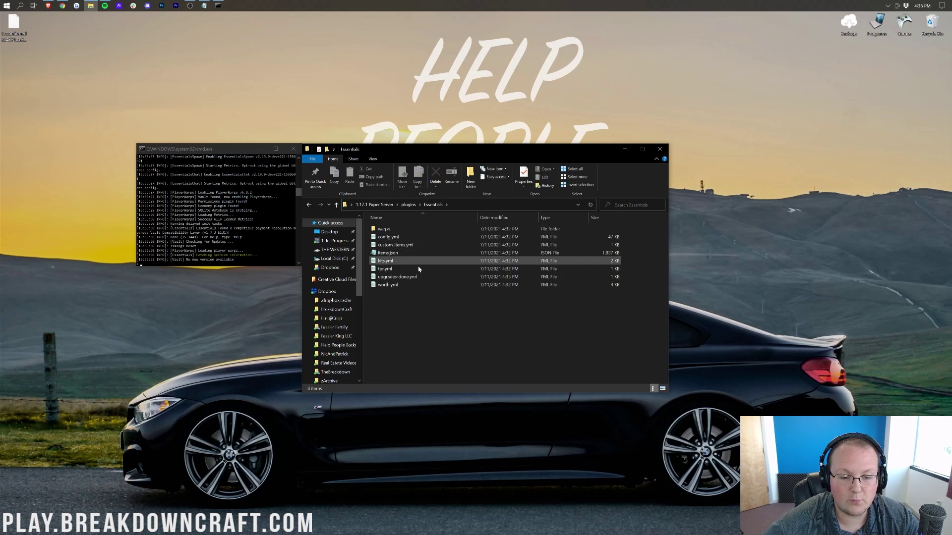
double_click(422, 238)
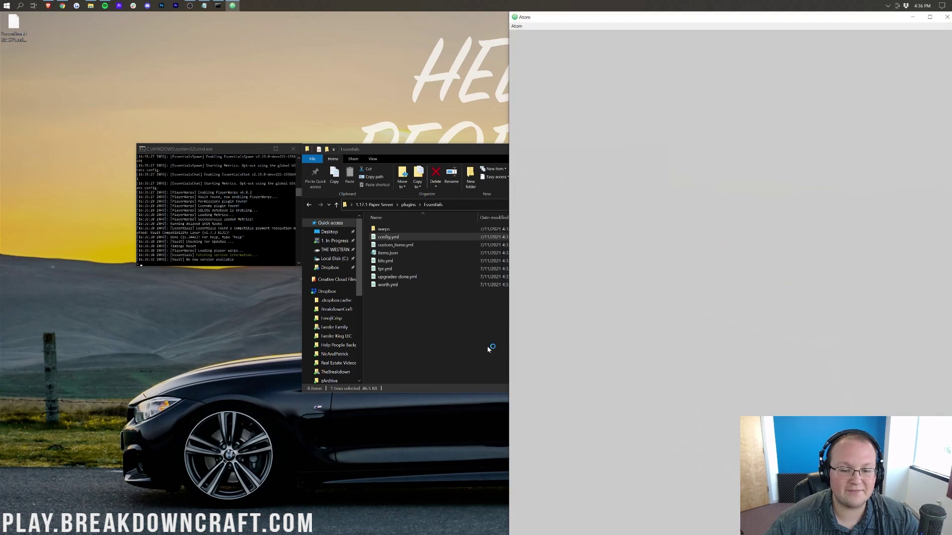
left_click_drag(764, 17, 471, 17)
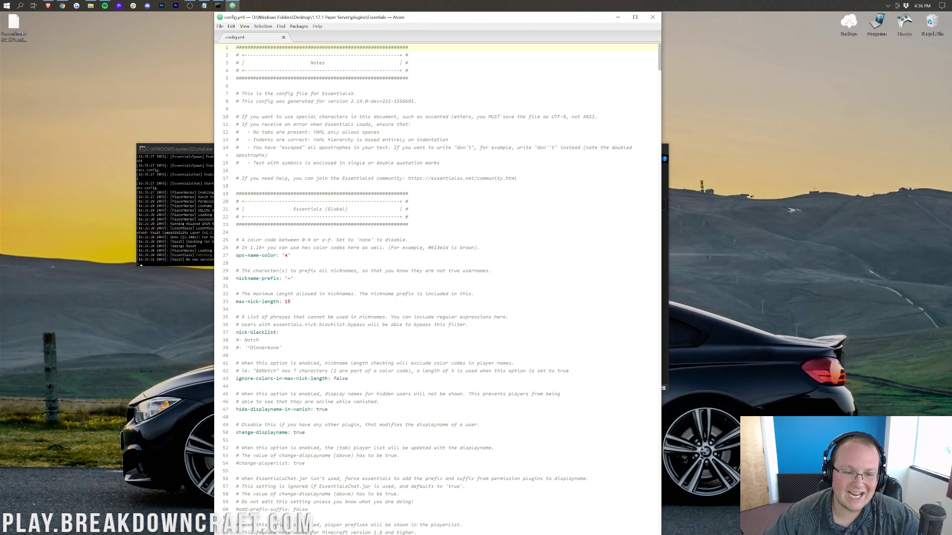
Step: Review the EssentialsX settings from ops-name-color down to the newbies, respawn and spawn-on-join options
scroll(466, 214, "down", 4)
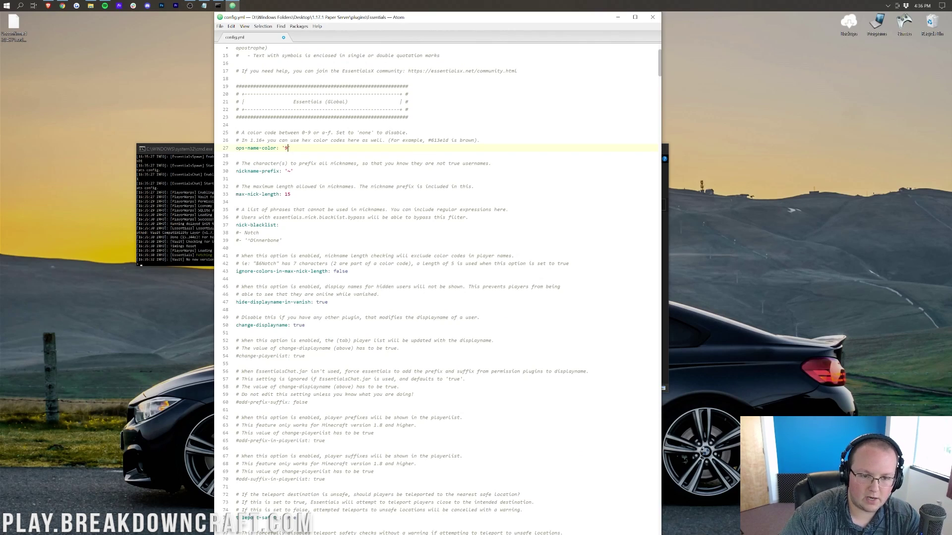
scroll(437, 288, "down", 14)
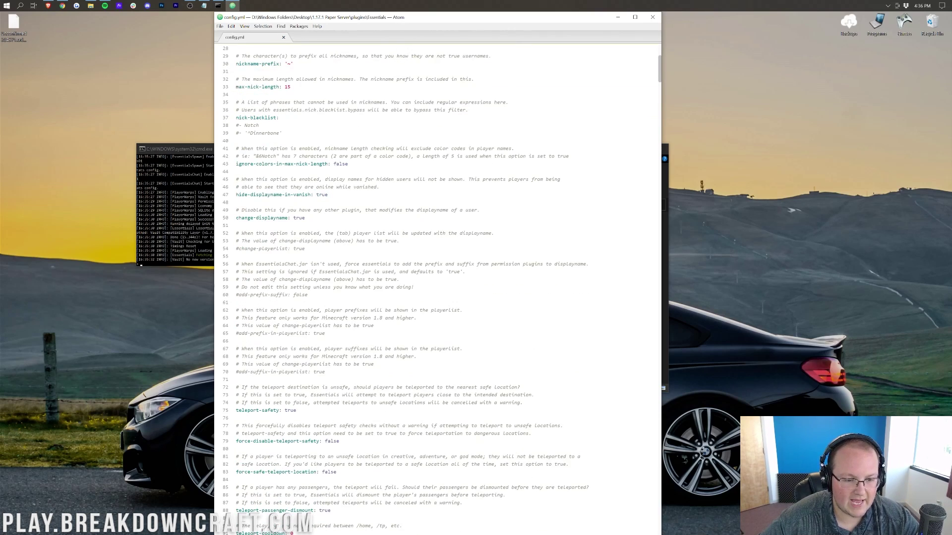
scroll(437, 288, "down", 20)
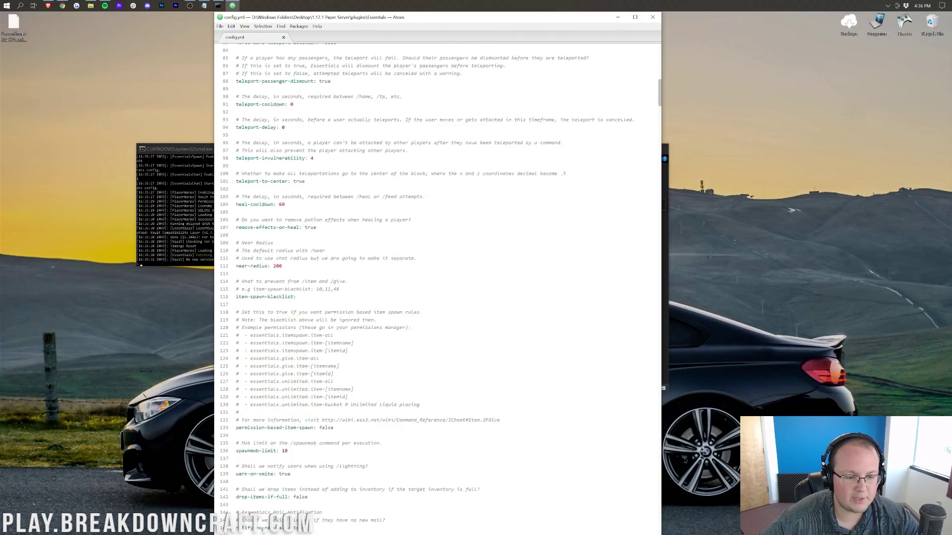
scroll(436, 288, "down", 20)
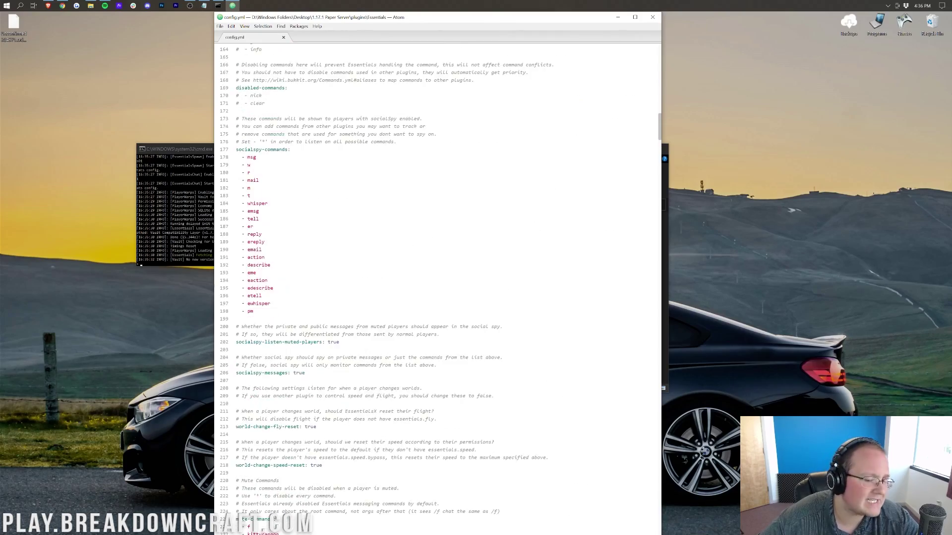
scroll(436, 288, "down", 20)
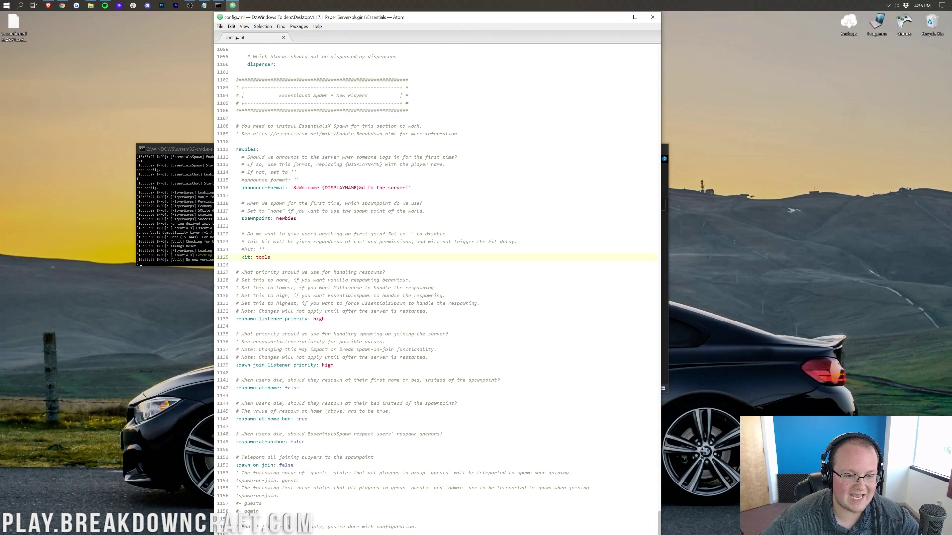
left_click_drag(236, 242, 391, 476)
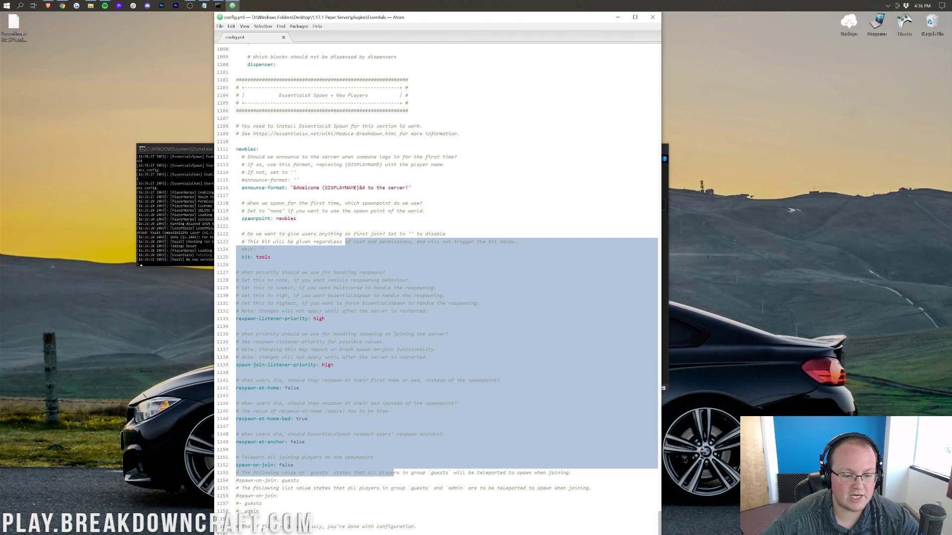
left_click(326, 318)
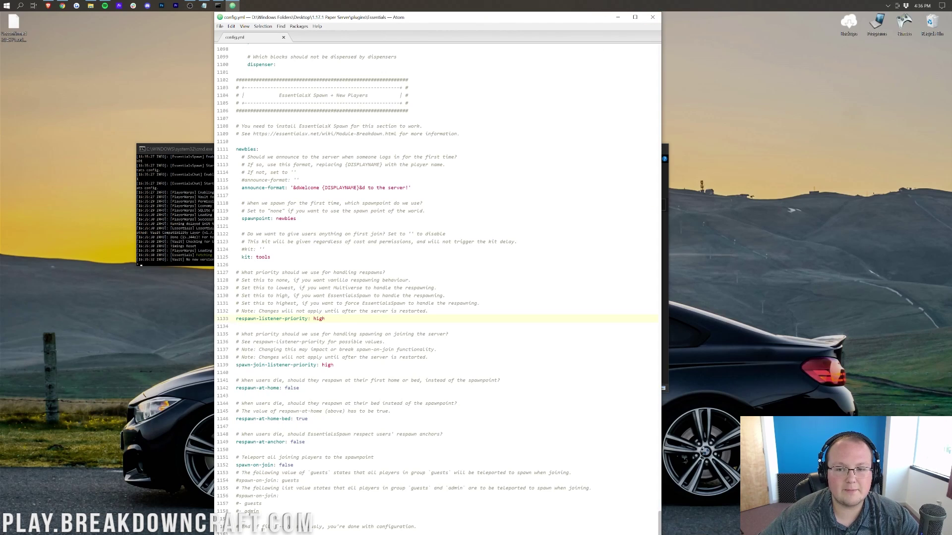
Step: Save the EssentialsX config.yml and close the editor
left_click(219, 26)
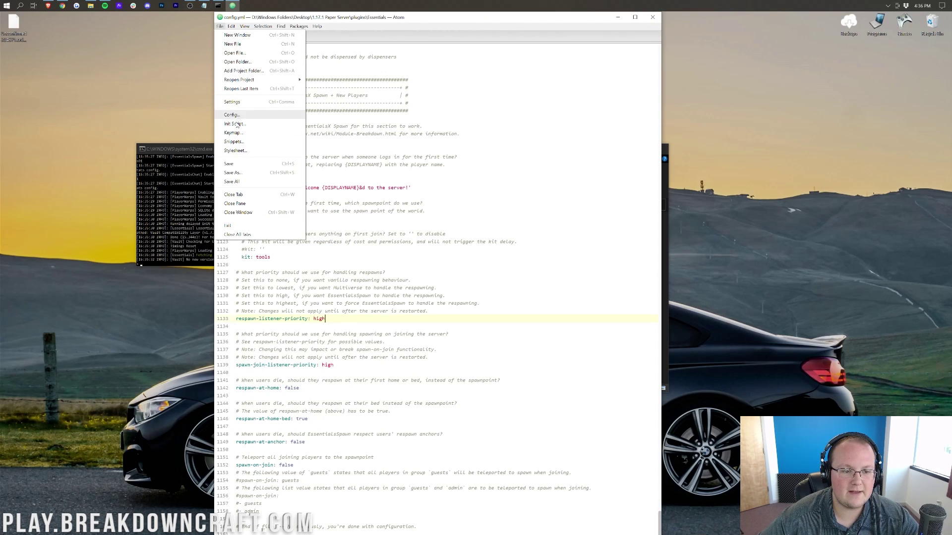
left_click(229, 164)
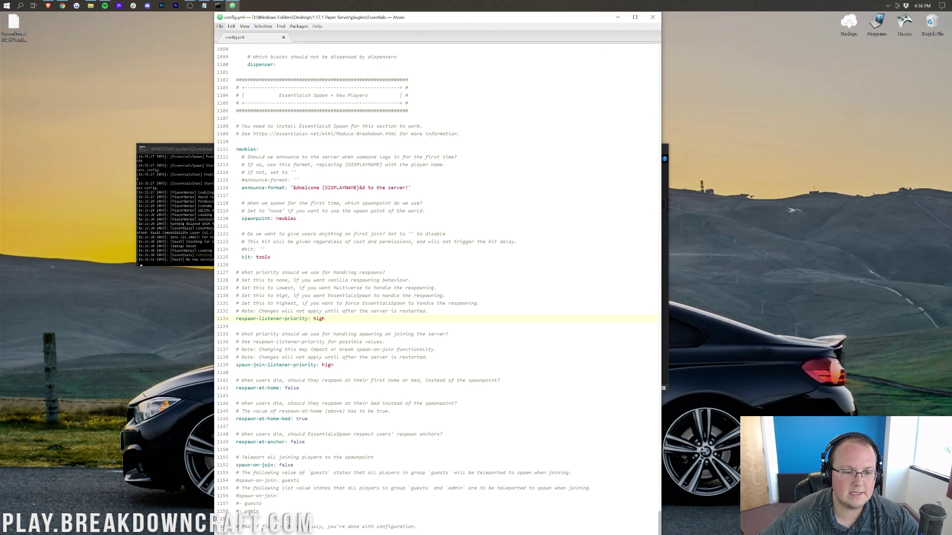
left_click(651, 18)
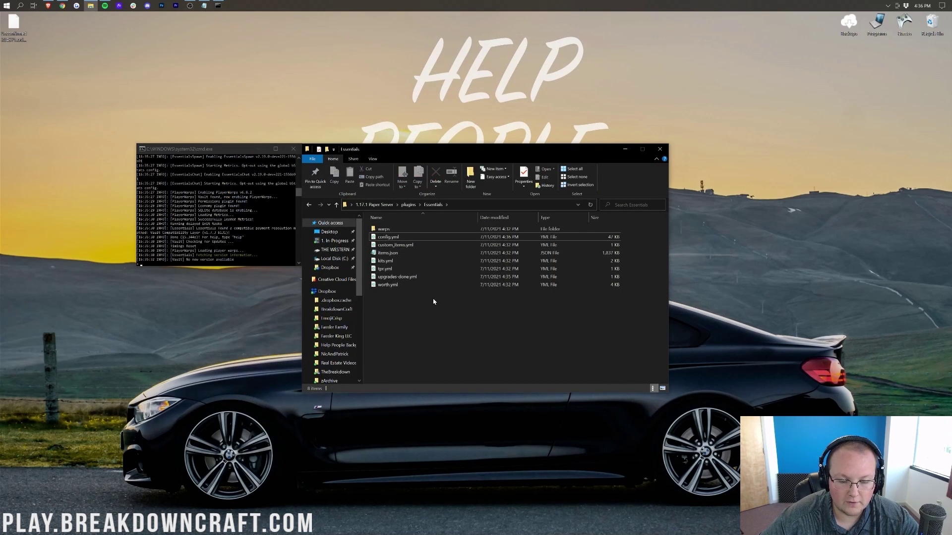
Step: Open config.yml from the PlayerWarps plugin folder in Atom
double_click(390, 245)
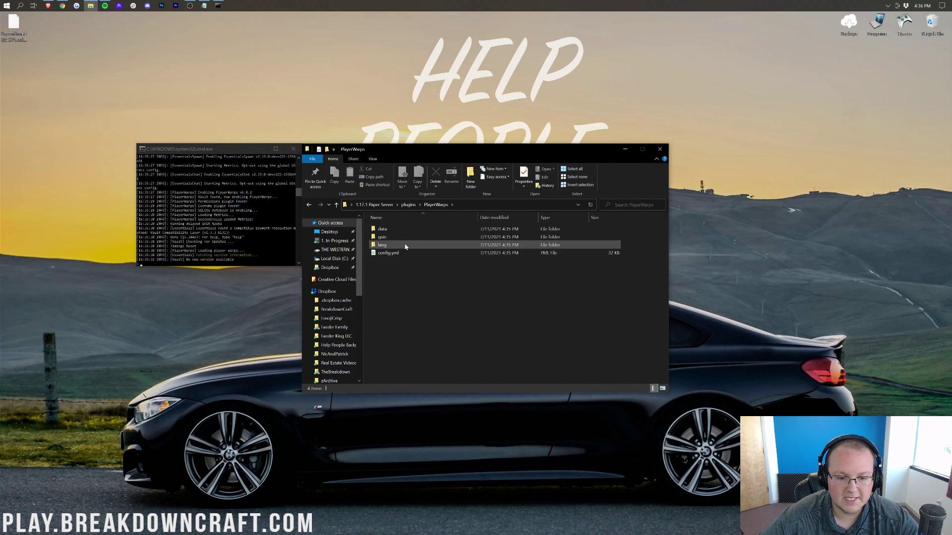
left_click(396, 253)
left_click(432, 321)
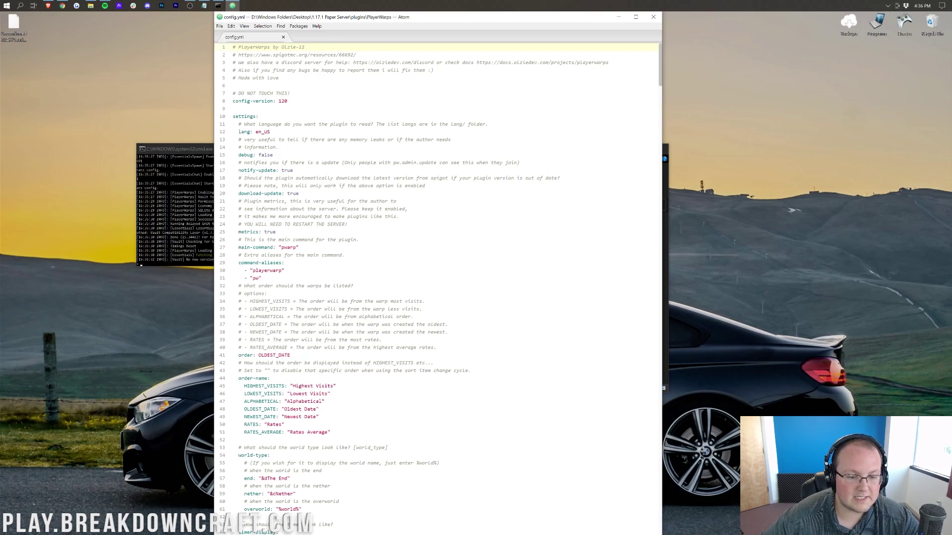
Step: Review the PlayerWarps commands, database, icon, warp-setting, sign and removal options, and close the file
scroll(438, 288, "down", 18)
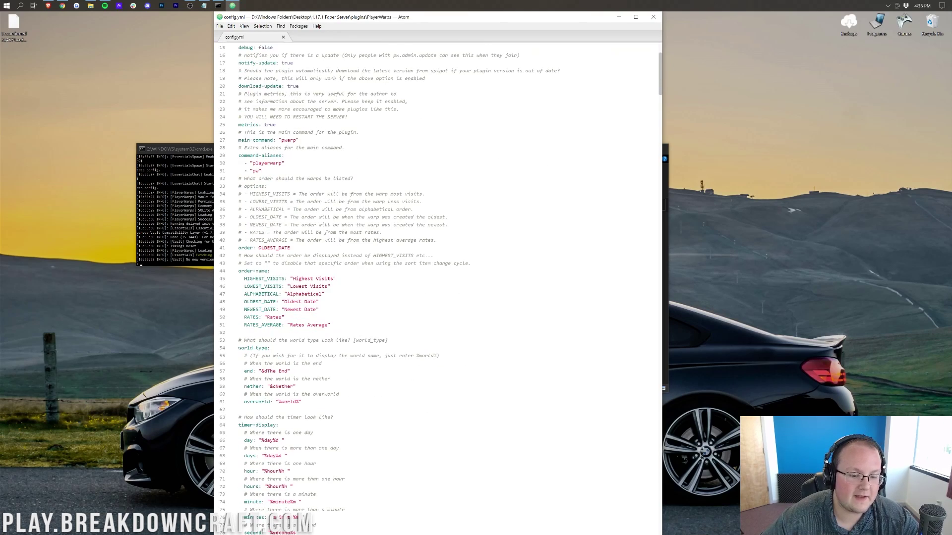
scroll(438, 288, "down", 20)
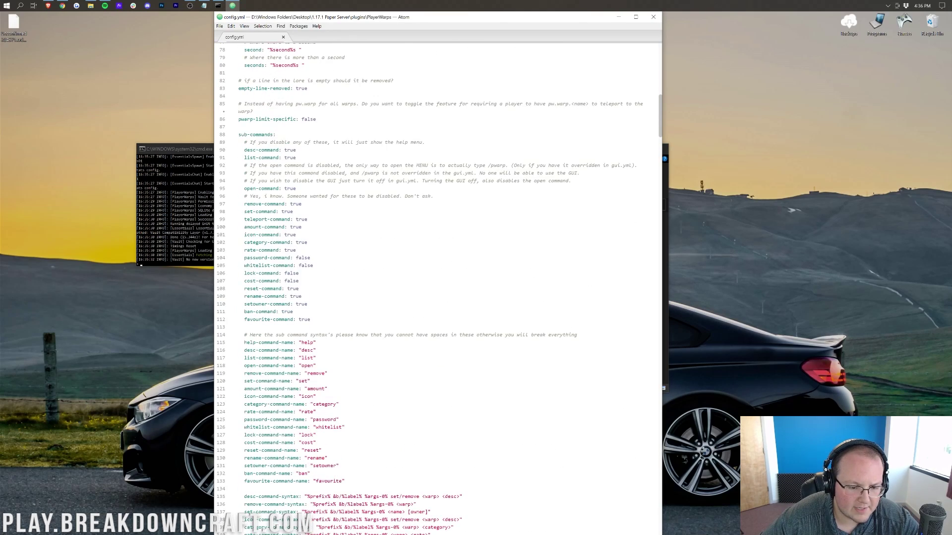
scroll(438, 287, "down", 15)
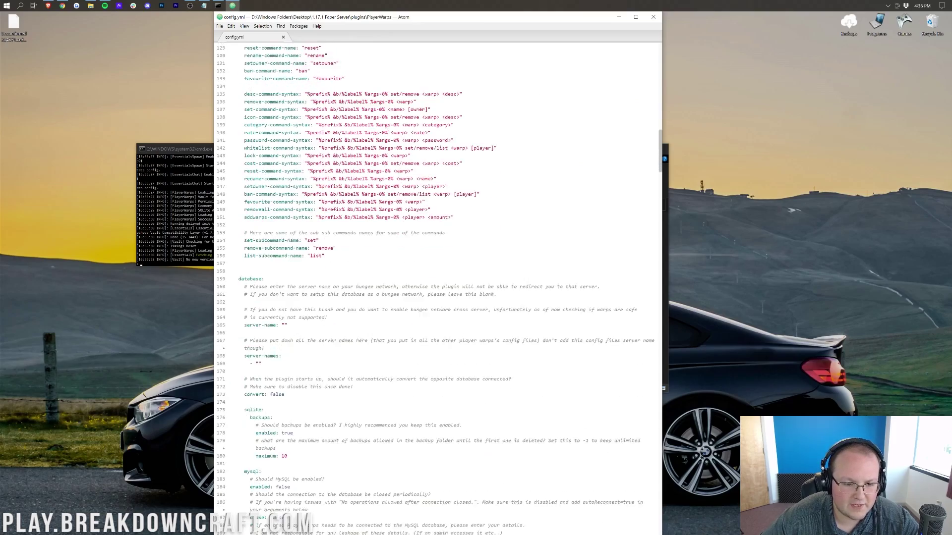
scroll(437, 287, "down", 20)
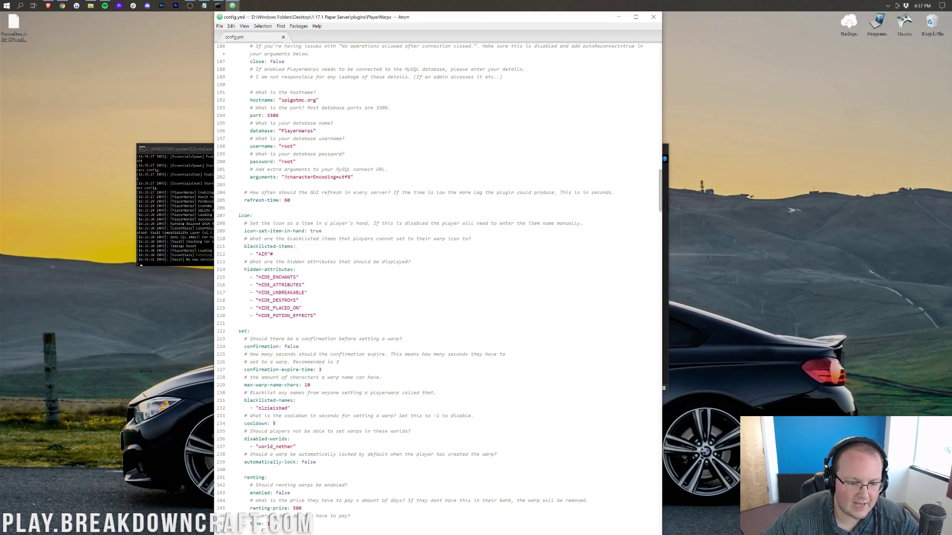
scroll(438, 288, "down", 7)
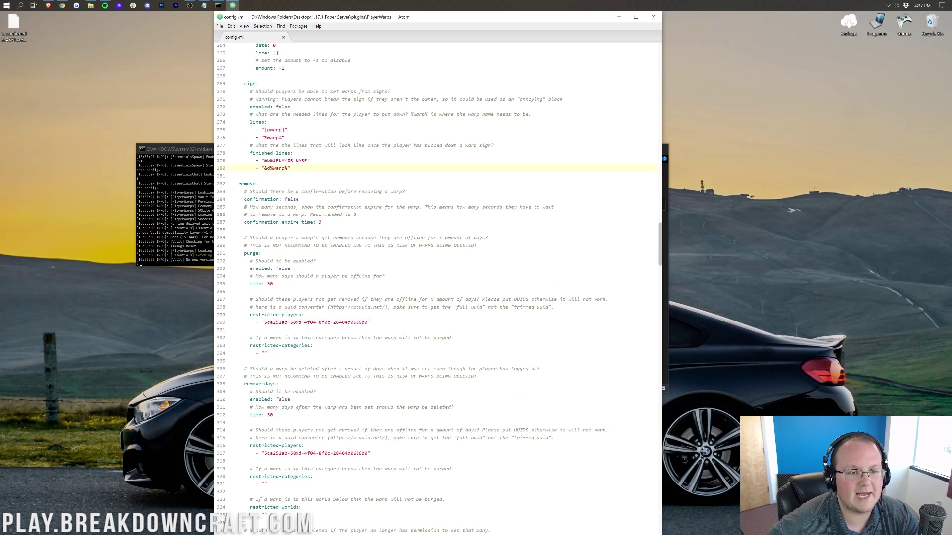
key("ctrl+w")
left_click(653, 17)
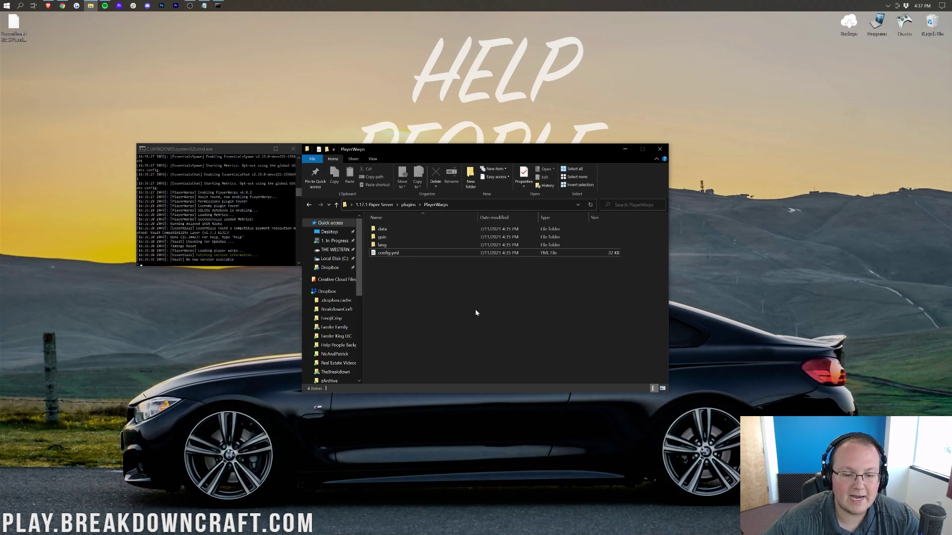
Step: Launch Minecraft 1.17.1 and bring the running server console into focus
left_click(3, 4)
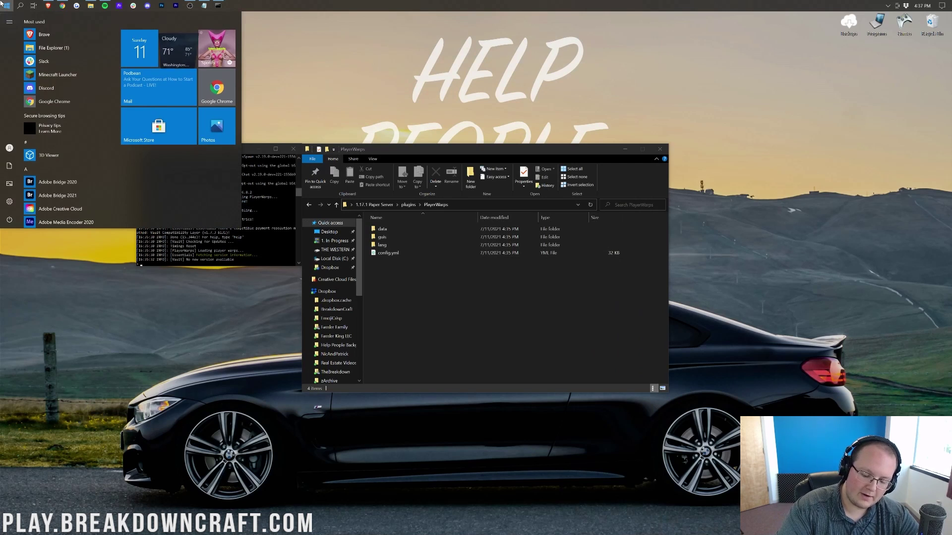
type("minecraft")
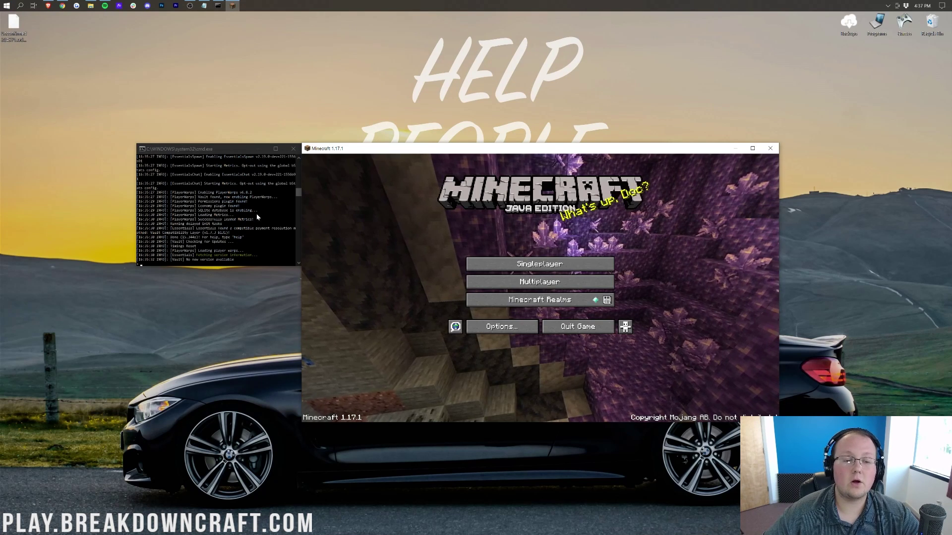
left_click(257, 217)
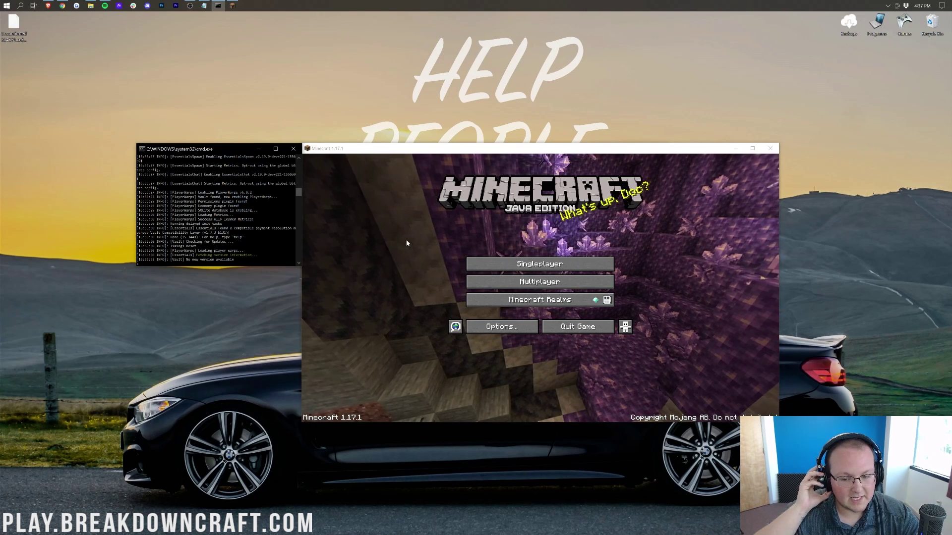
Step: Join the multiplayer server through a direct connection to localhost
left_click(539, 282)
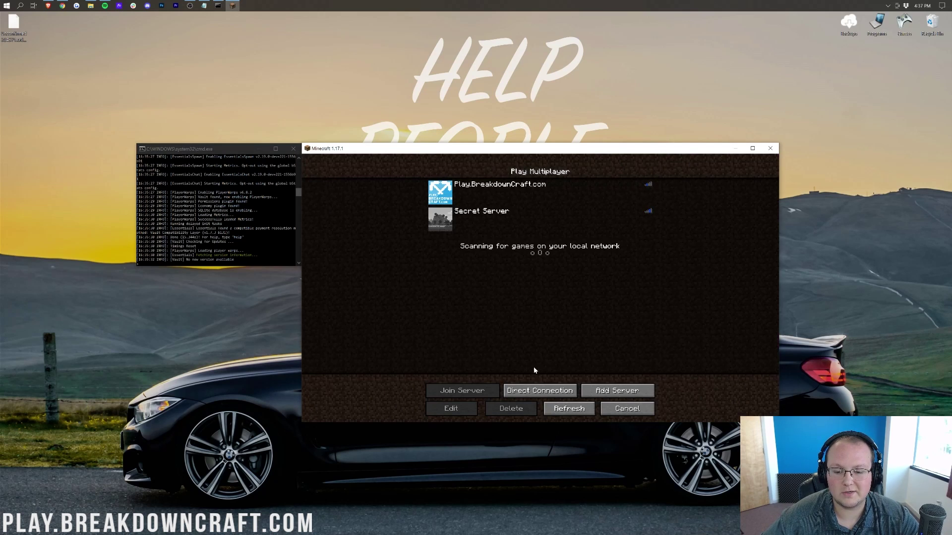
left_click(538, 387)
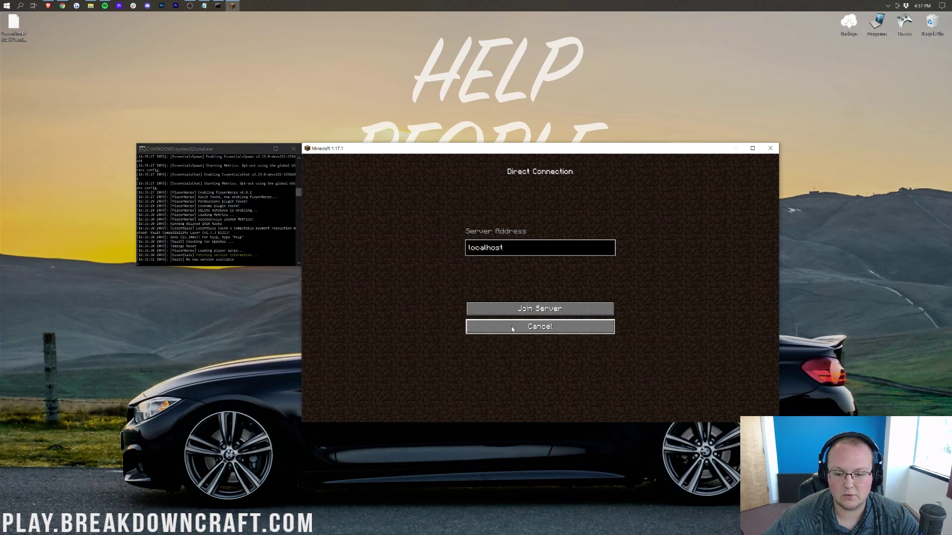
left_click(539, 326)
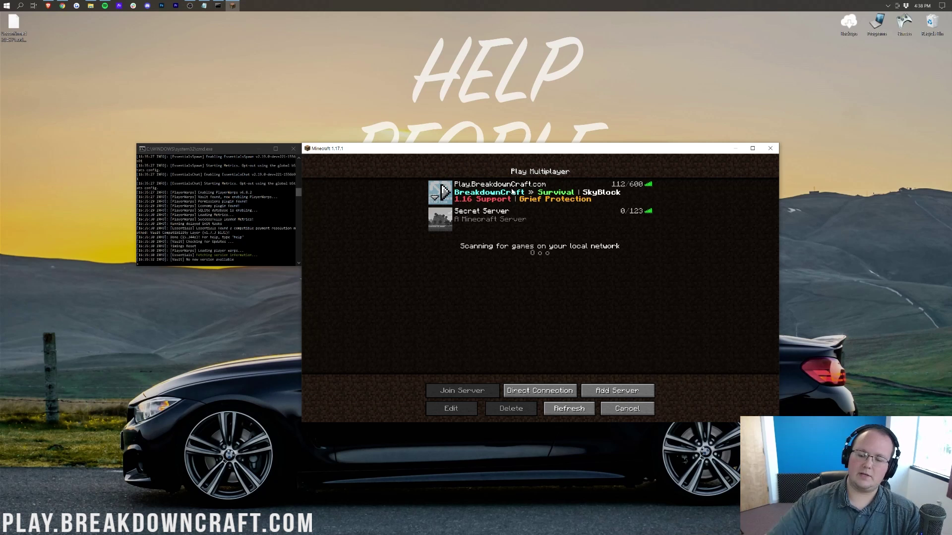
left_click(508, 387)
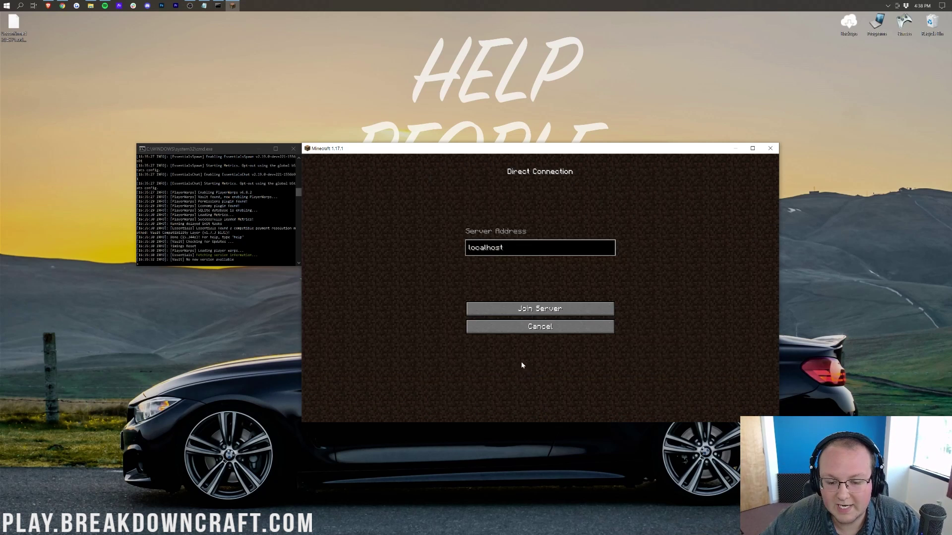
left_click(504, 313)
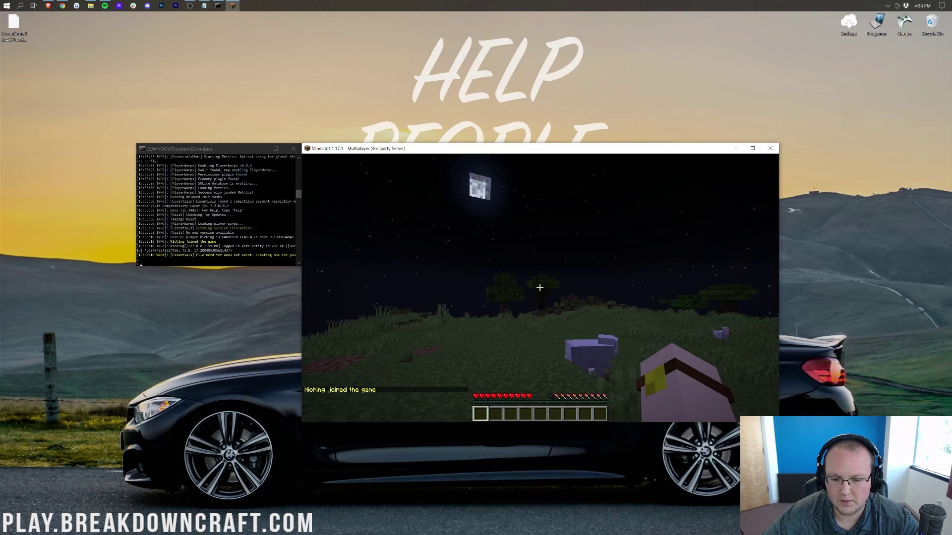
Step: Make the joined player a server operator with the op command in the server console and switch the world to daytime
key("t")
left_click(182, 189)
type("op NicKing")
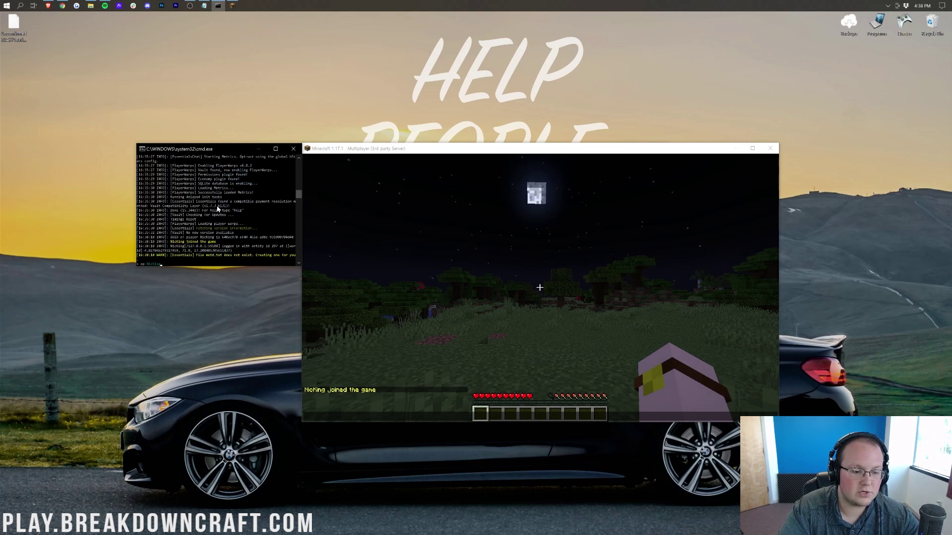
key("Return")
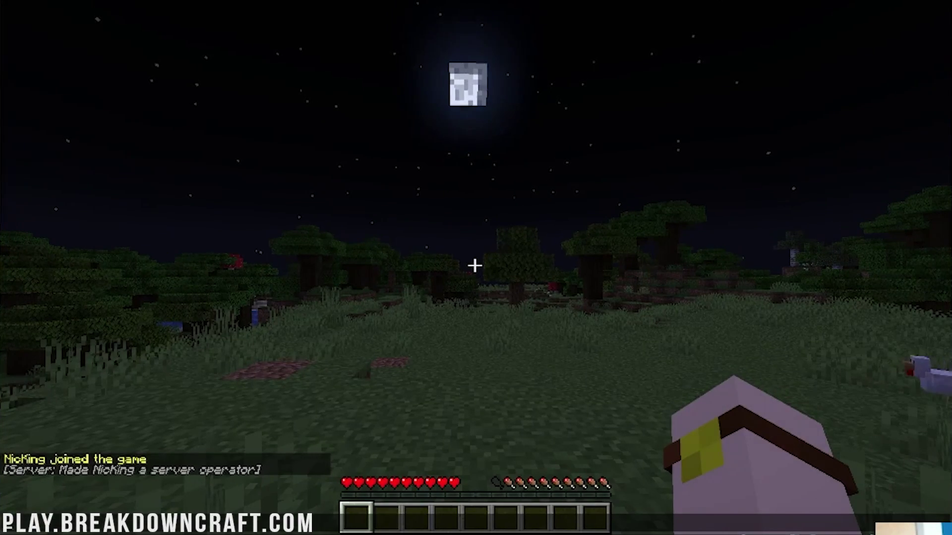
key("Return")
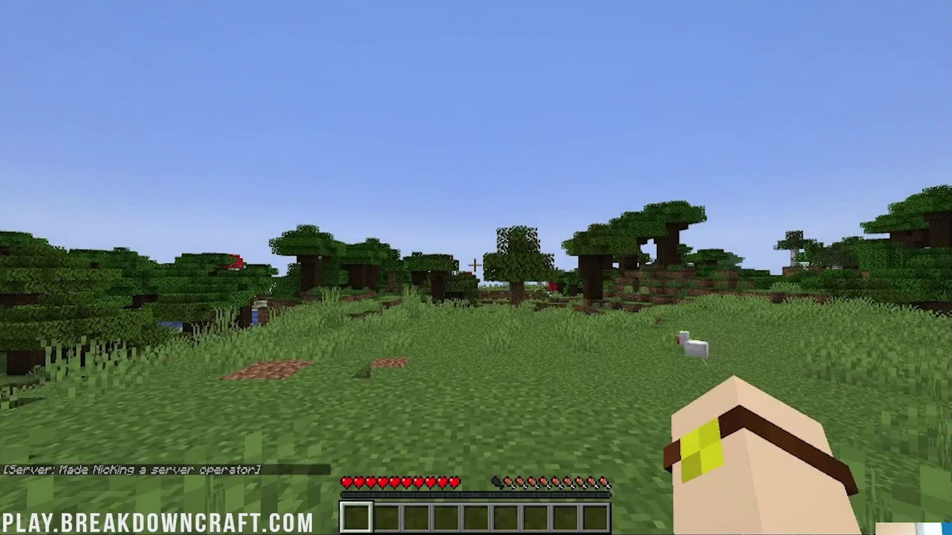
Step: Get the WorldEdit wand and mark two opposite corners of a region across the grassy terrain
type("t//wand")
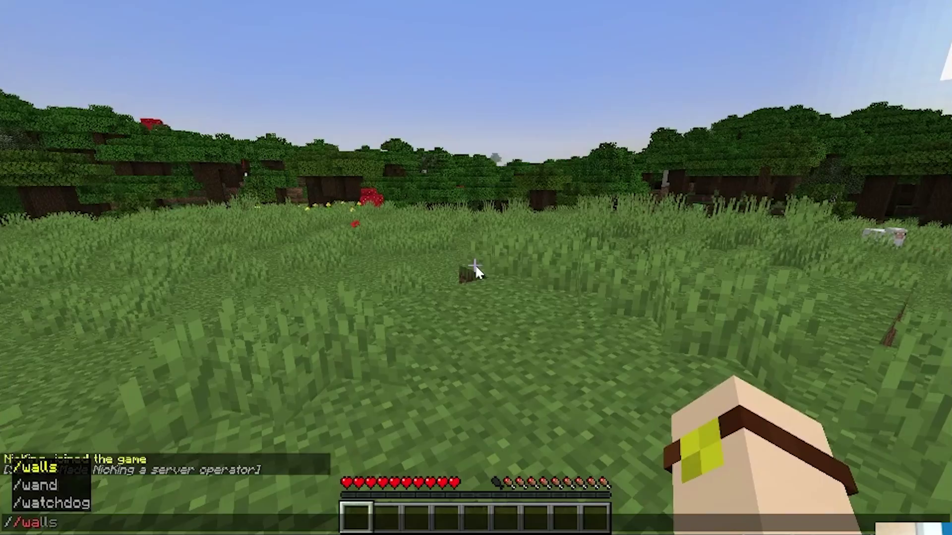
key("Return")
left_click(474, 267)
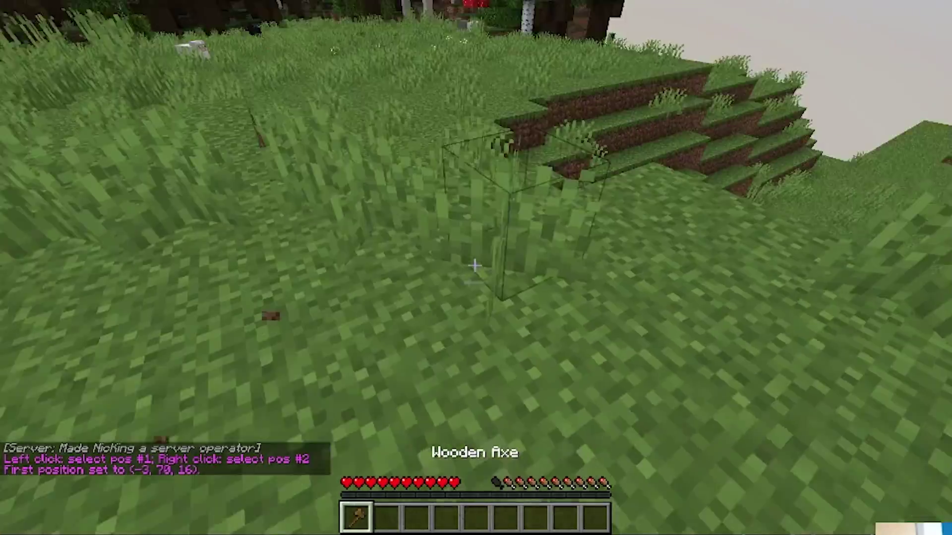
key("w")
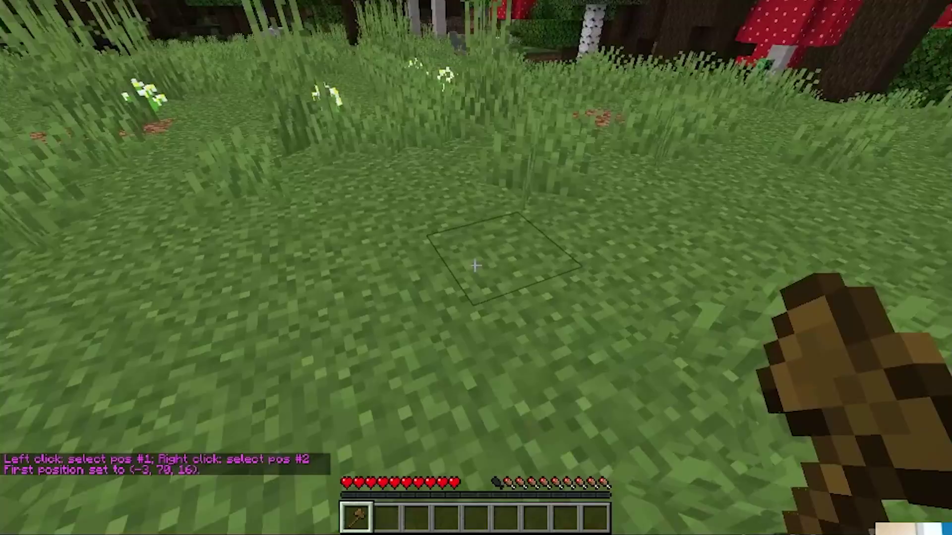
right_click(475, 266)
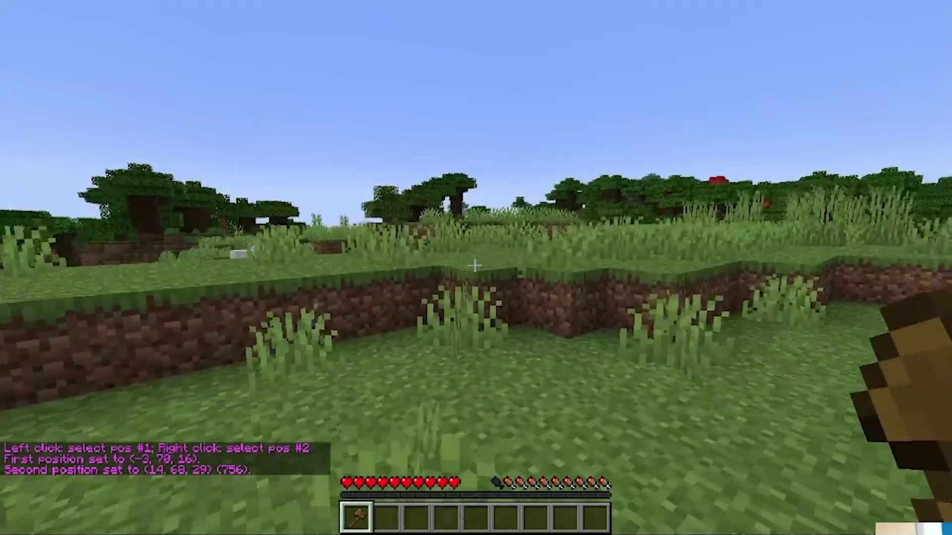
Step: Replace grass_block with nether_quartz_ore throughout the selected WorldEdit region and look over the changed area
type("t//br")
key("BackSpace")
key("BackSpace")
type("re")
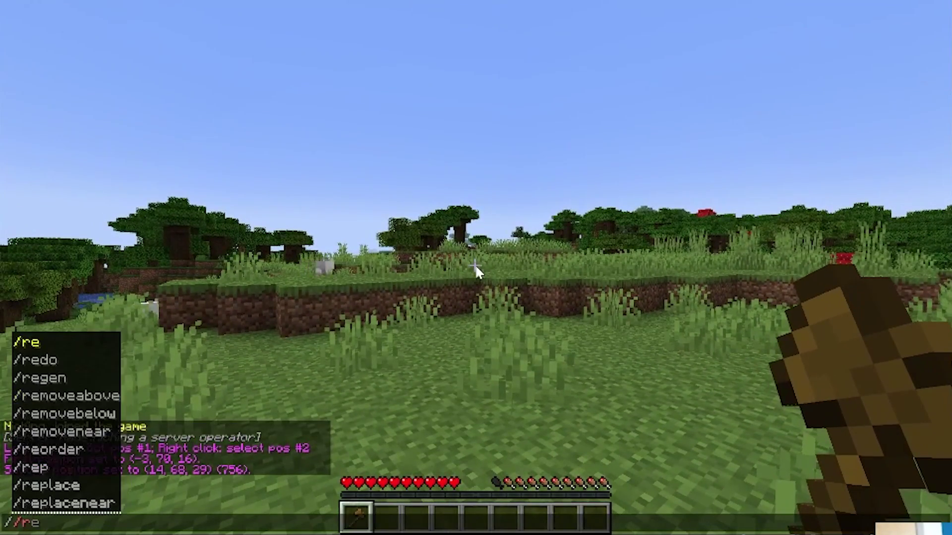
key("BackSpace")
key("BackSpace")
type("replace gras")
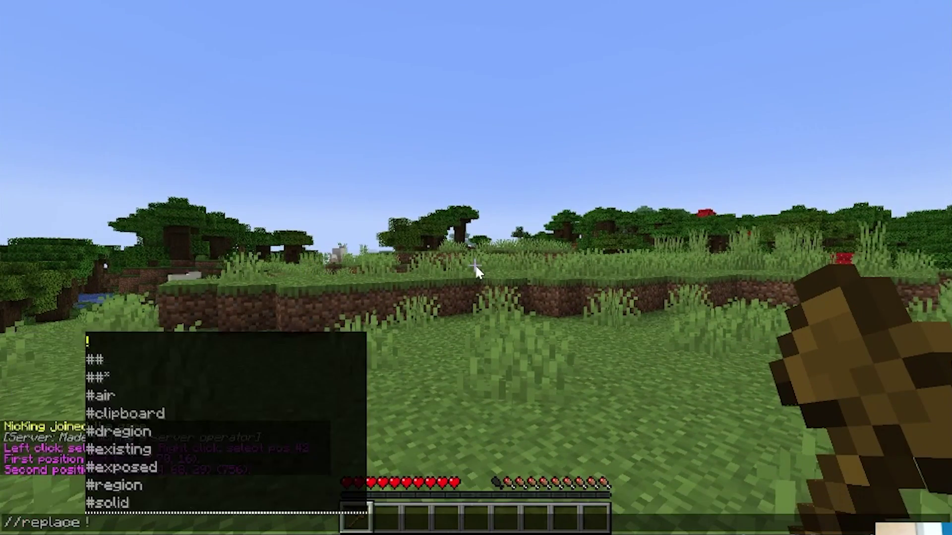
key("Tab")
key("Tab")
type("n")
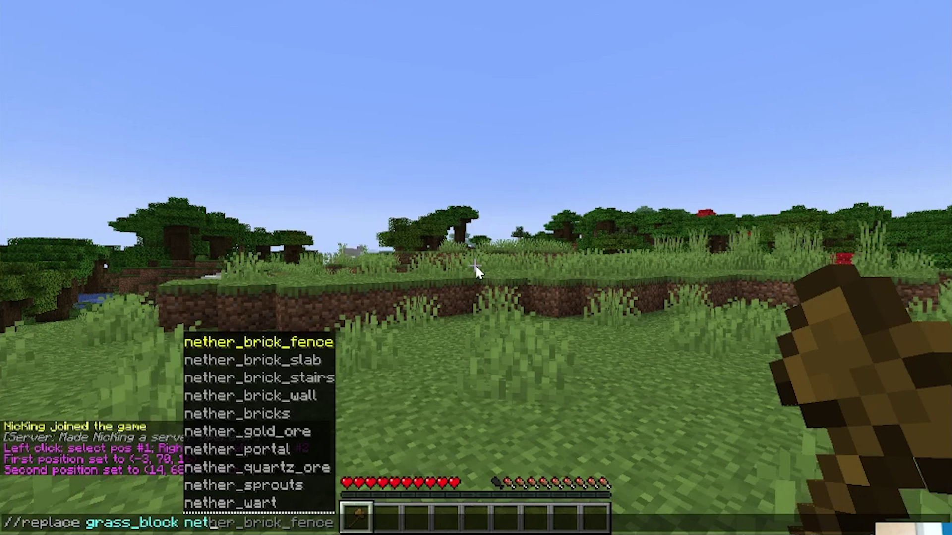
type("et")
key("Tab")
key("Tab")
key("Tab")
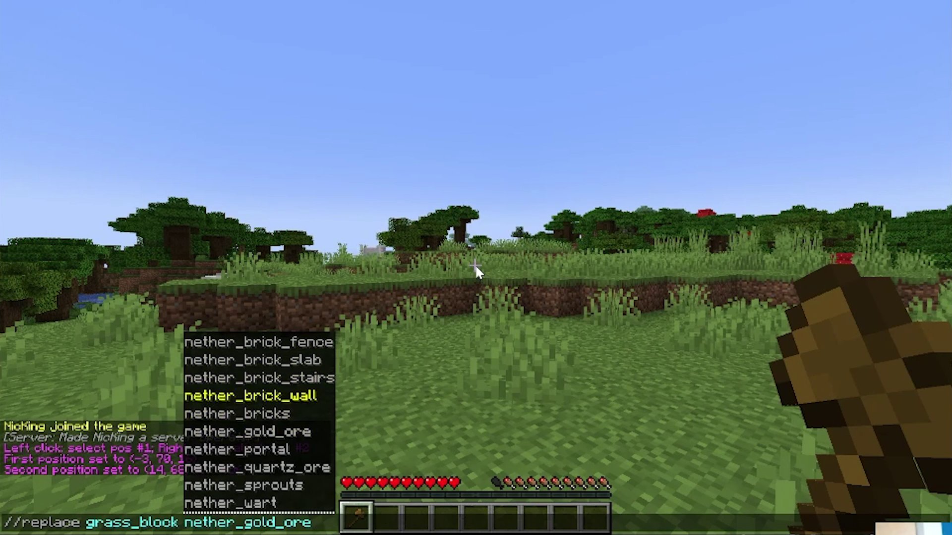
key("Down")
key("Down")
key("Down")
key("Down")
key("Tab")
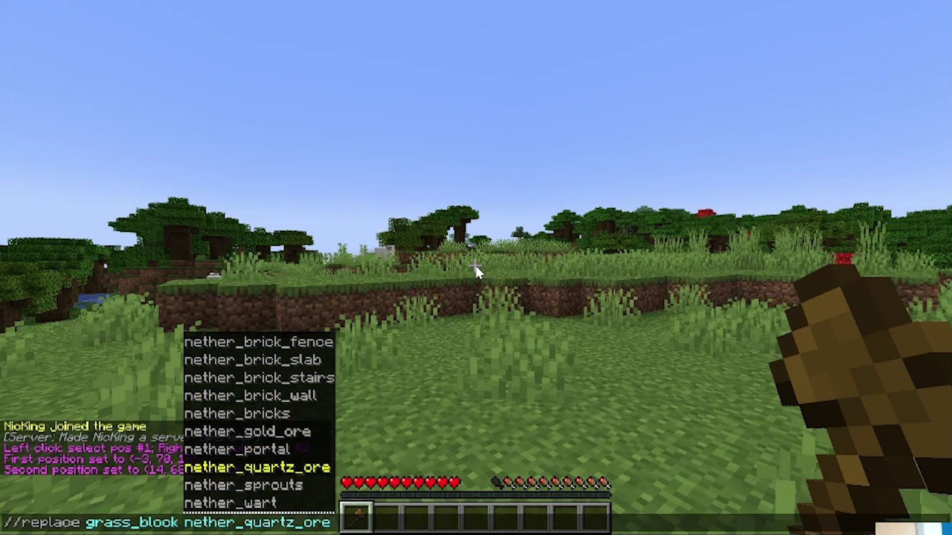
key("Return")
key("w")
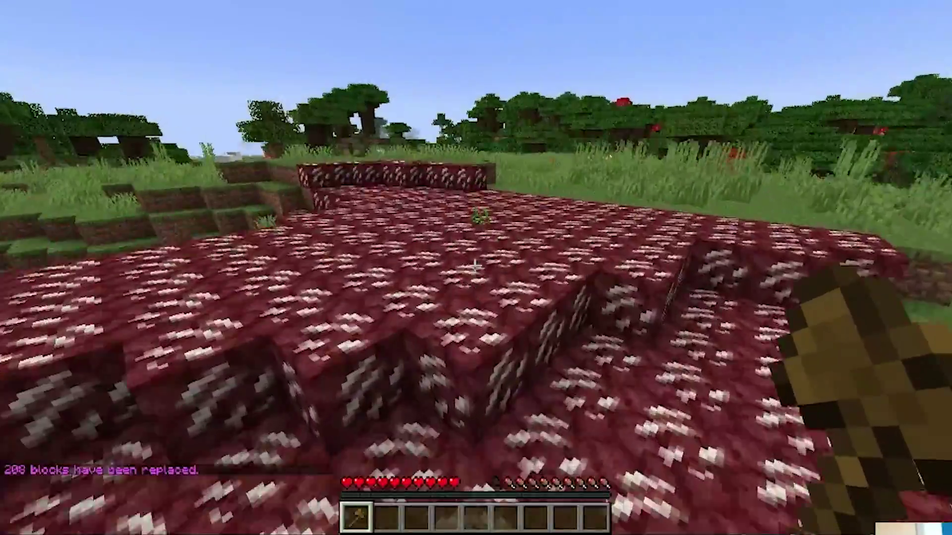
key("w")
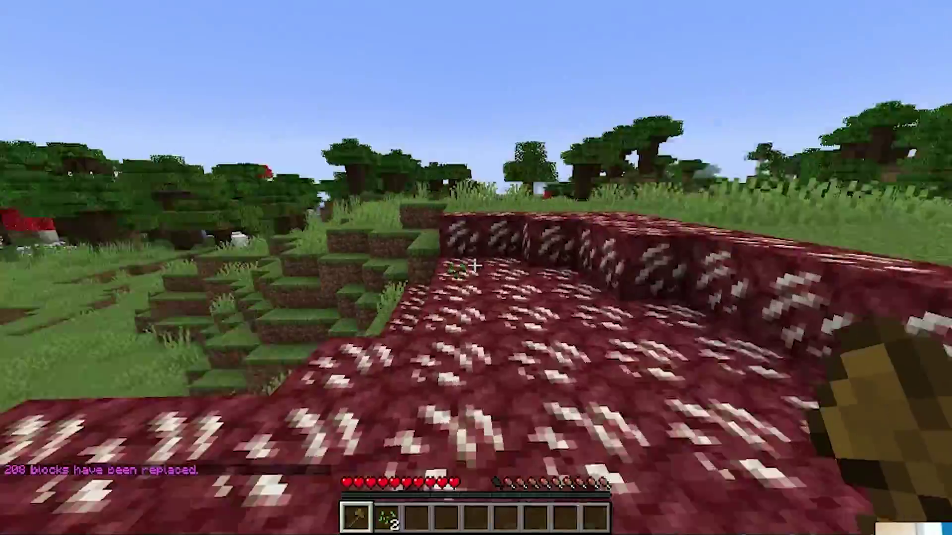
Step: Set the server spawn in the open meadow beyond the ore patch and teleport to it with the spawn command
key("w")
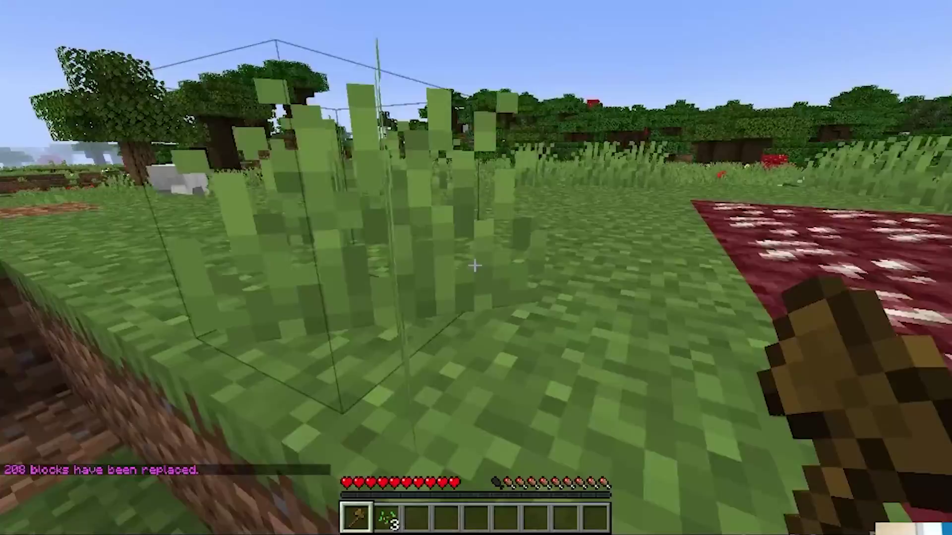
key("w")
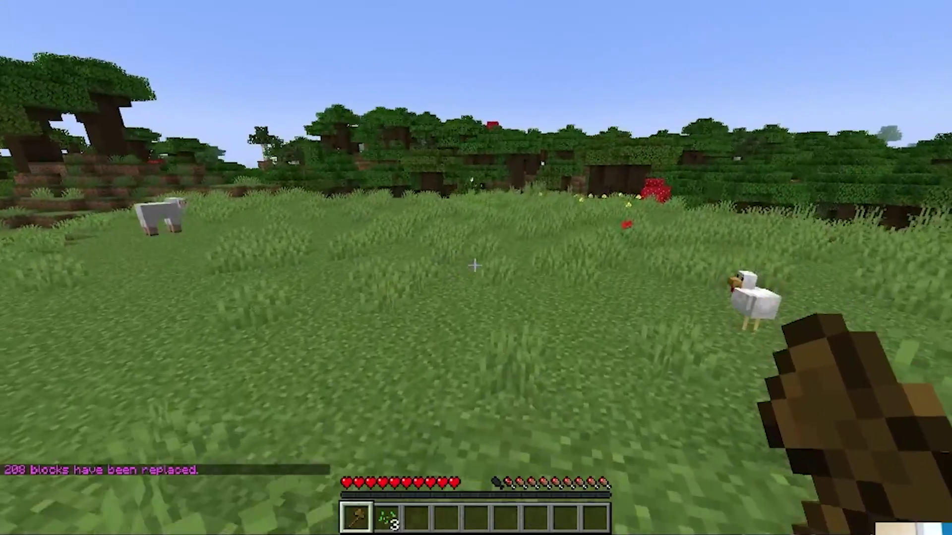
key("w")
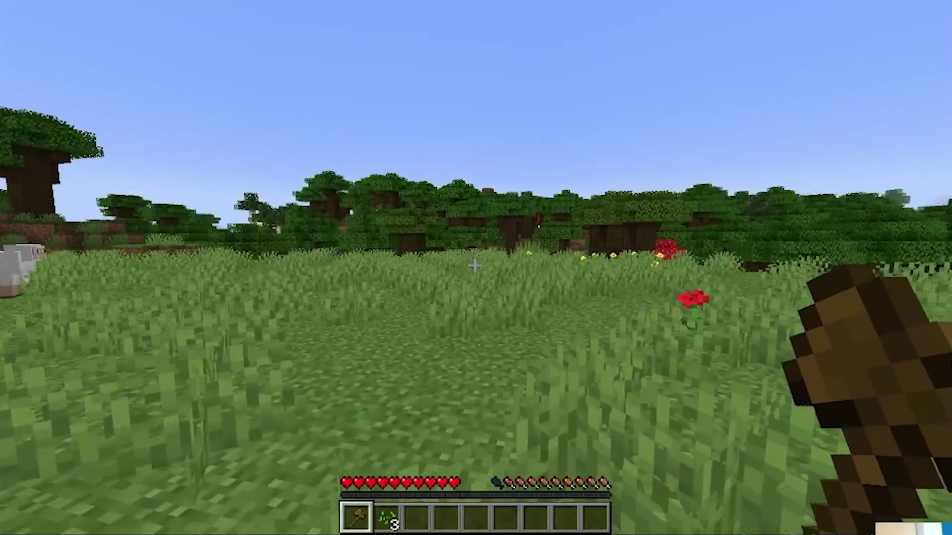
type("pawn")
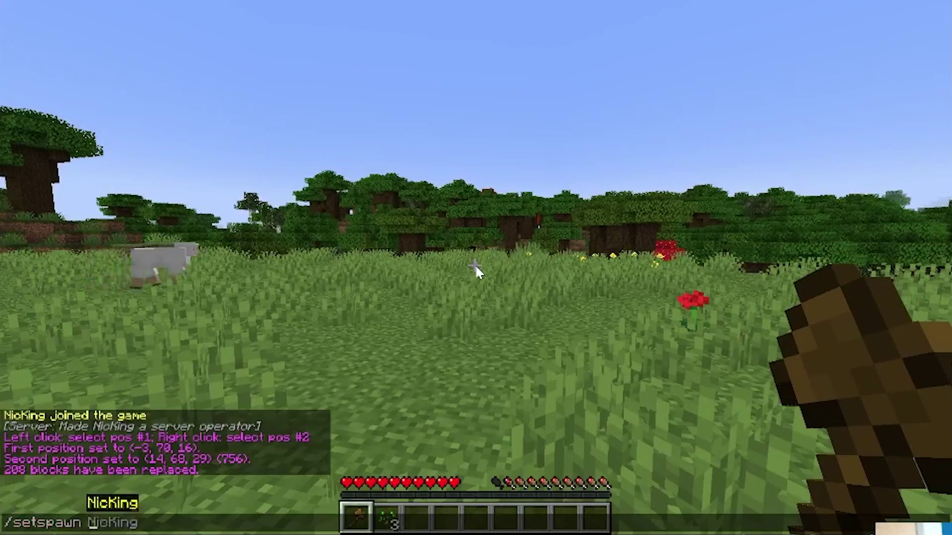
key("Return")
key("slash")
type("spawn")
key("Return")
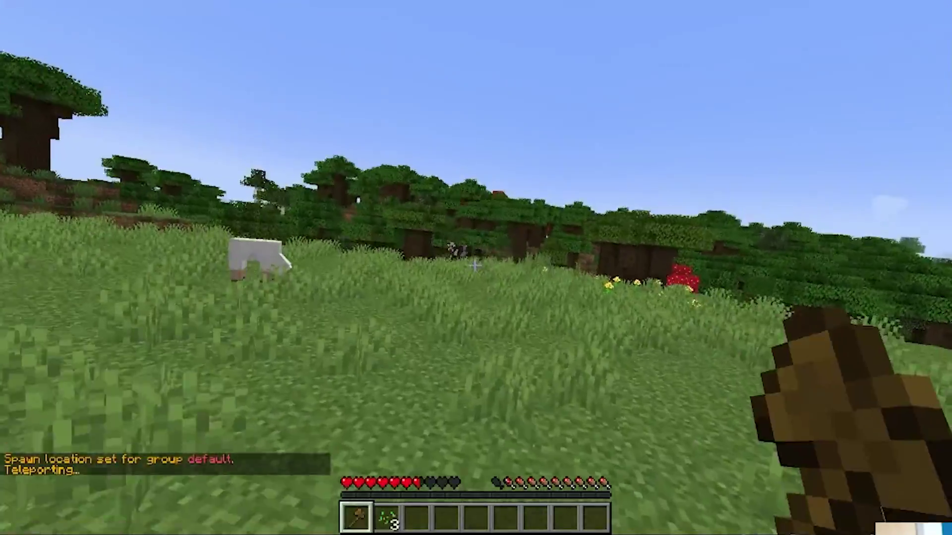
Step: Switch to an empty hotbar slot and fight off the attacking burning zombie
key("9")
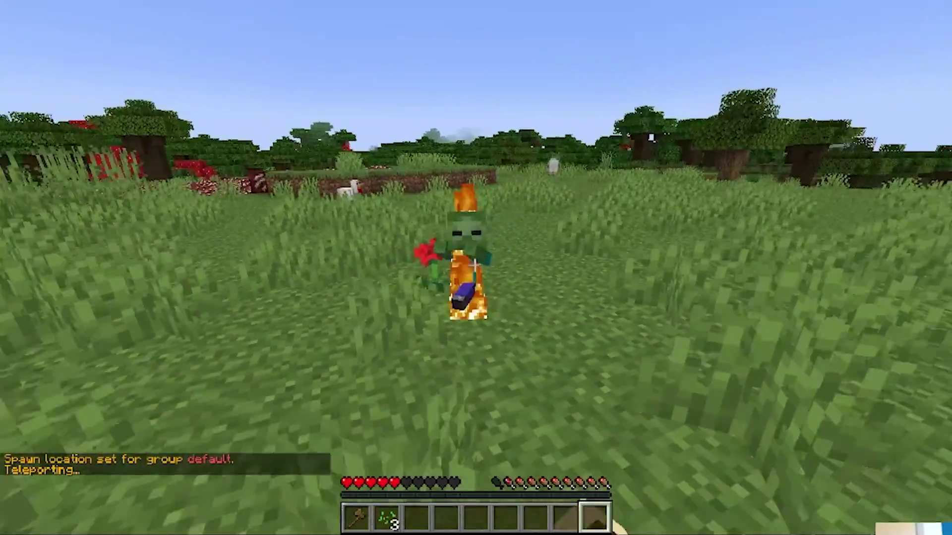
left_click(475, 268)
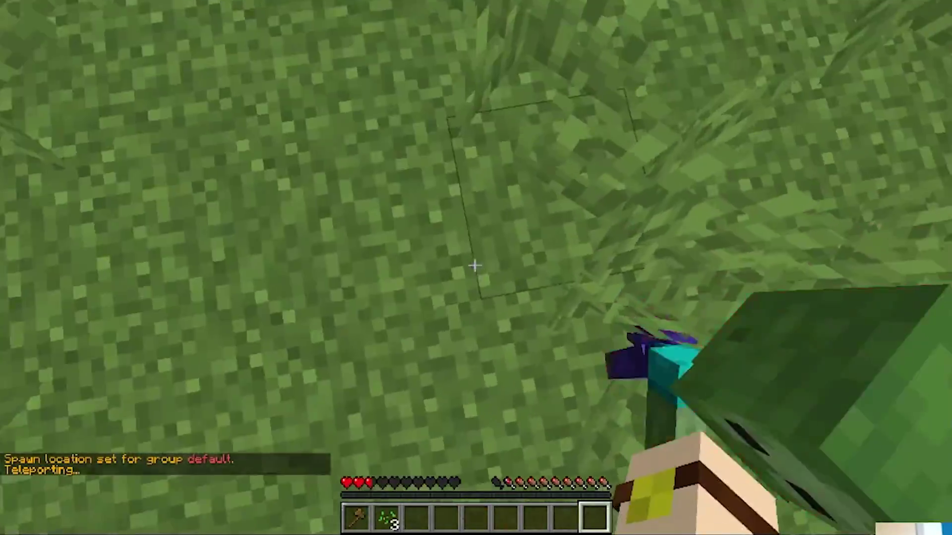
left_click(475, 266)
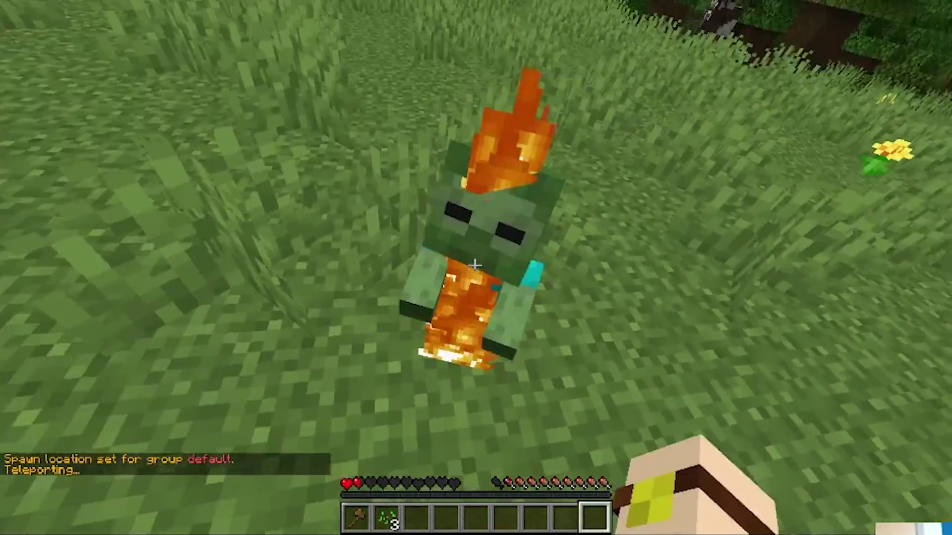
left_click(475, 266)
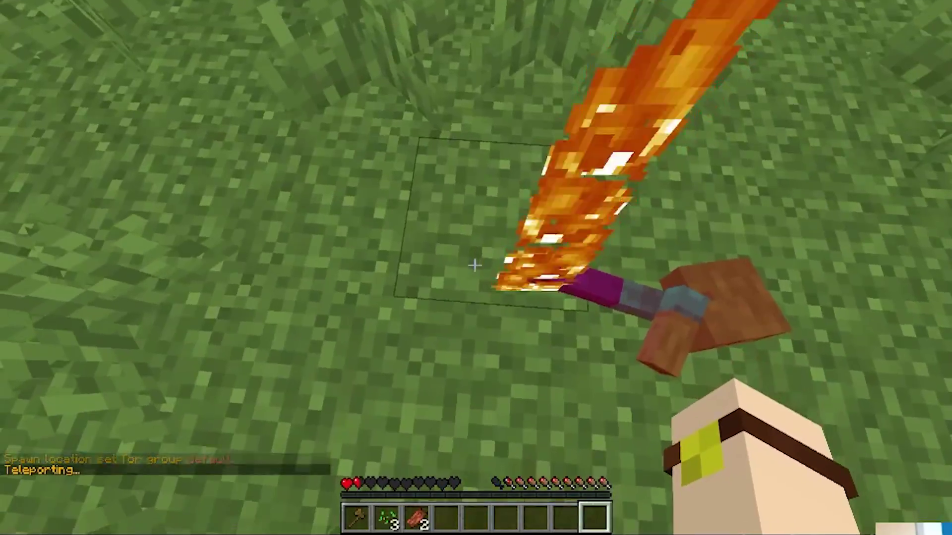
left_click(475, 266)
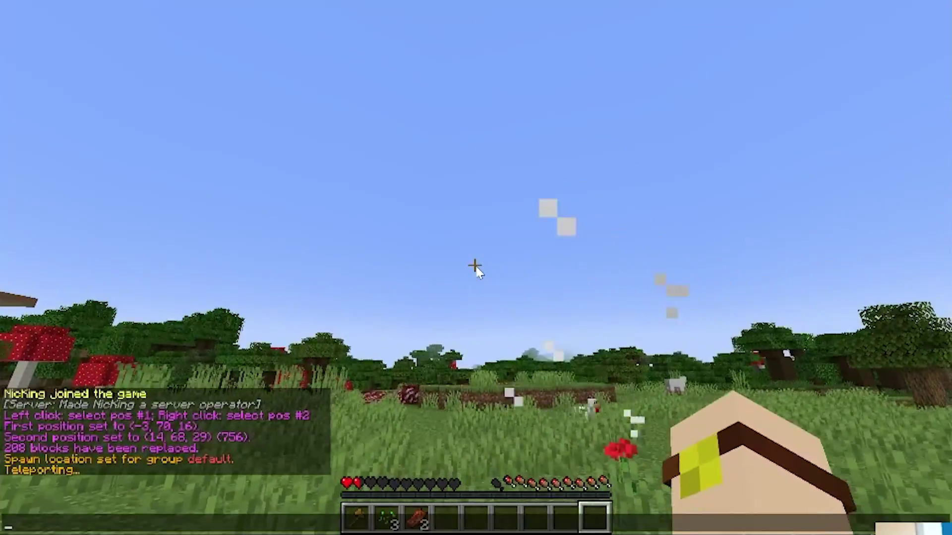
Step: Teleport to spawn, then set a home named netherquartz on the nether quartz ore patch
key("Up")
key("Return")
key("w")
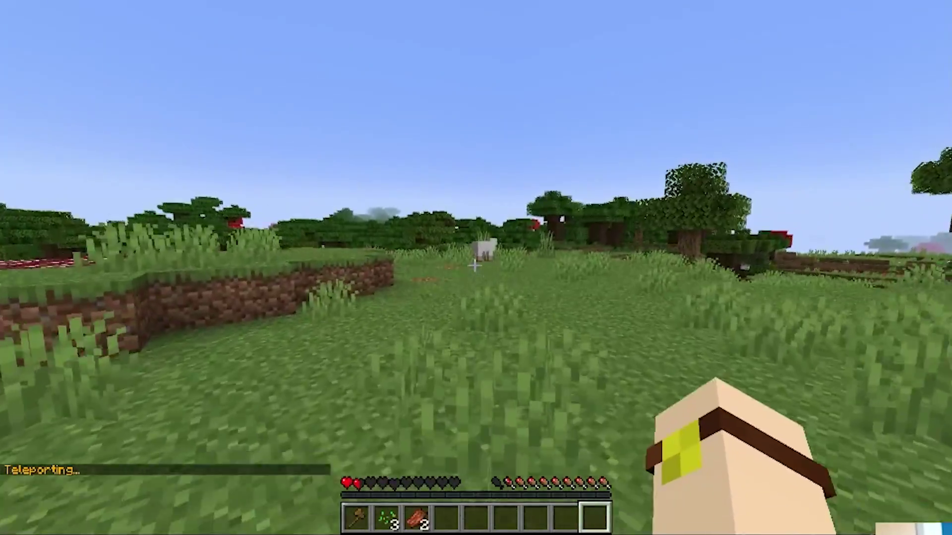
key("w")
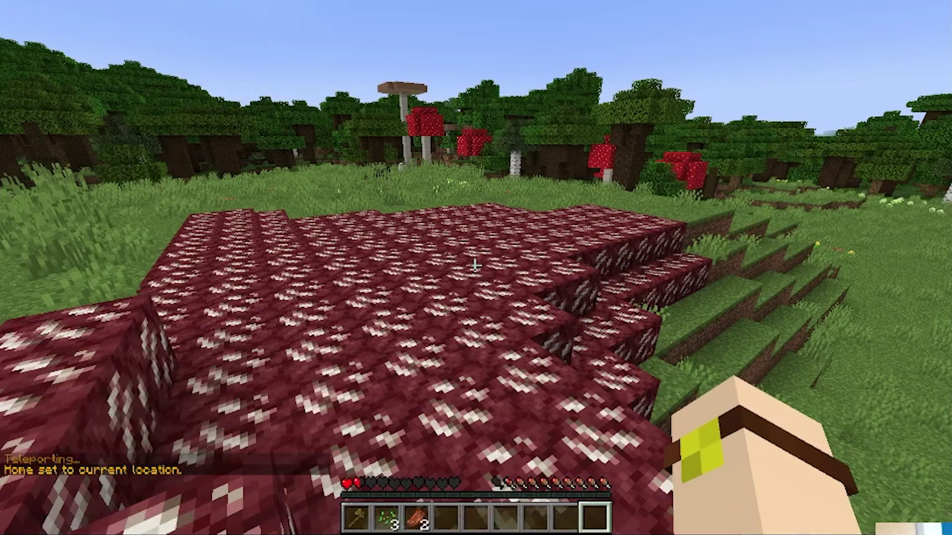
Step: Test the teleports by going to spawn and to the netherquartz home
key("Return")
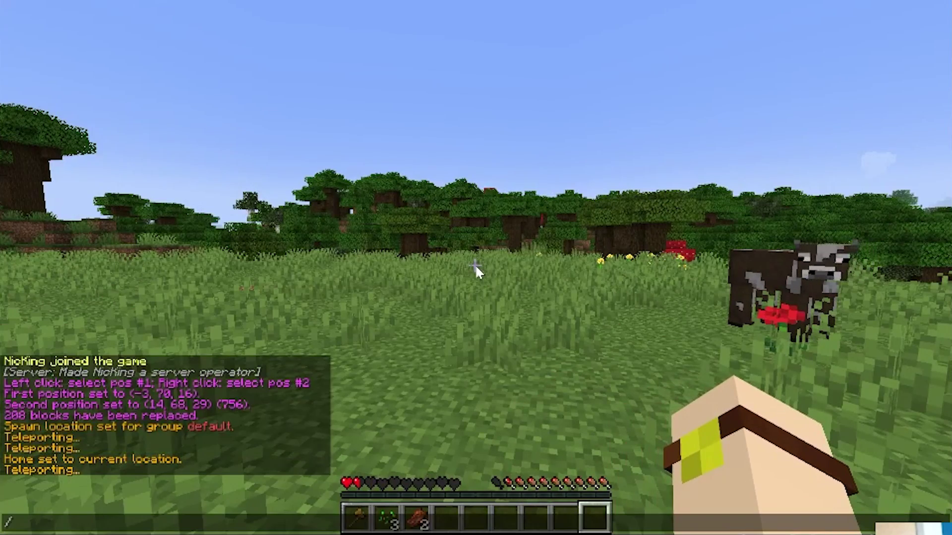
key("Tab")
key("Return")
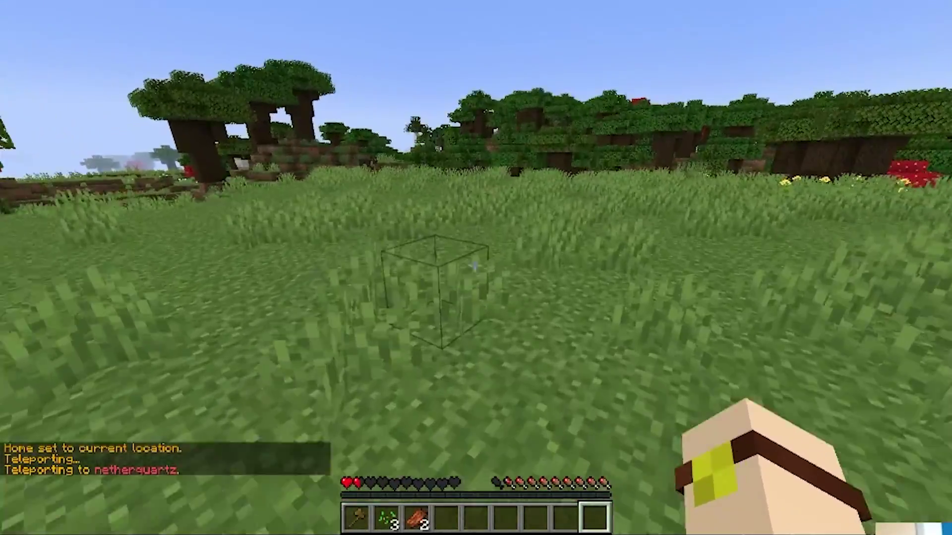
Step: Claim the EssentialsX tools kit with the kit command
key("slash")
type("kc")
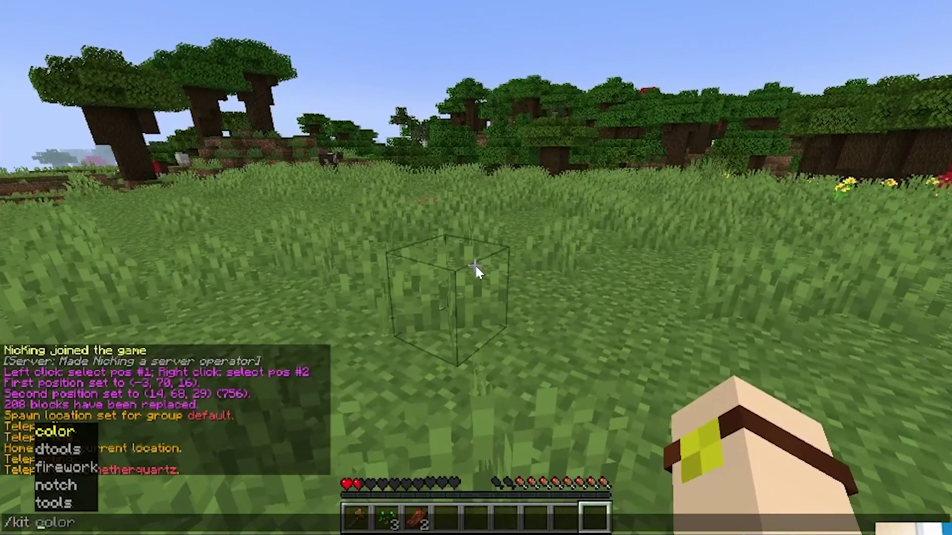
key("Tab")
key("Tab")
key("Tab")
key("Tab")
key("Tab")
key("Return")
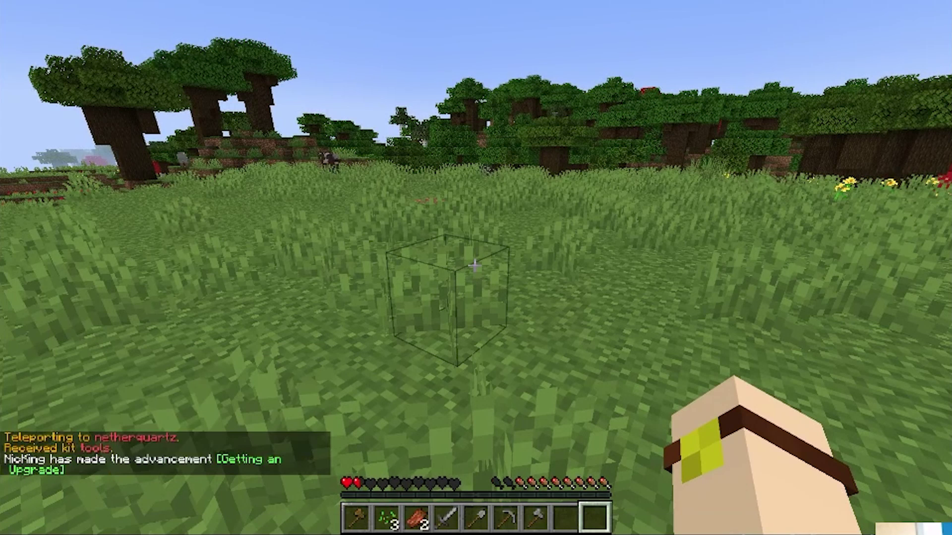
Step: Claim the notch kit and check the received items in the inventory
key("slash")
key("Up")
key("BackSpace")
key("BackSpace")
key("BackSpace")
key("BackSpace")
key("BackSpace")
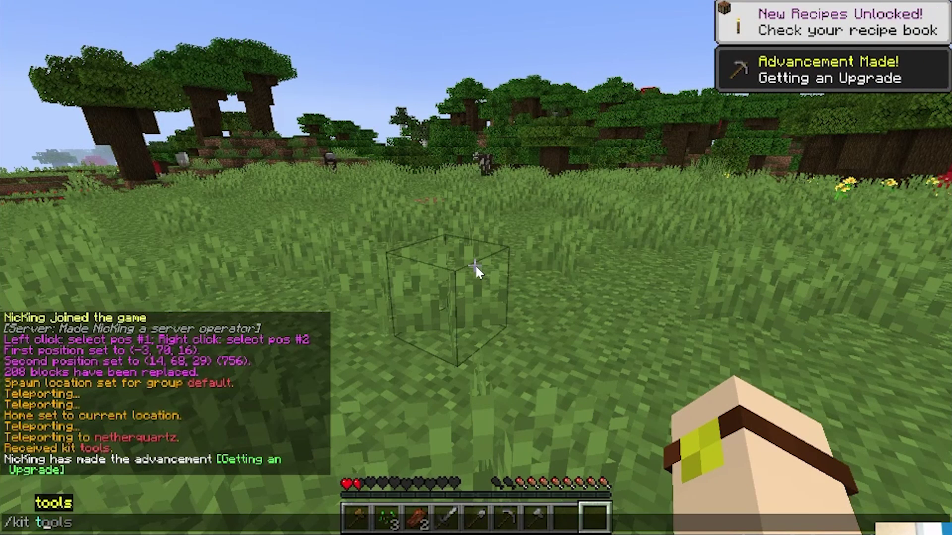
type("b")
key("BackSpace")
key("Tab")
key("Tab")
key("Tab")
key("Escape")
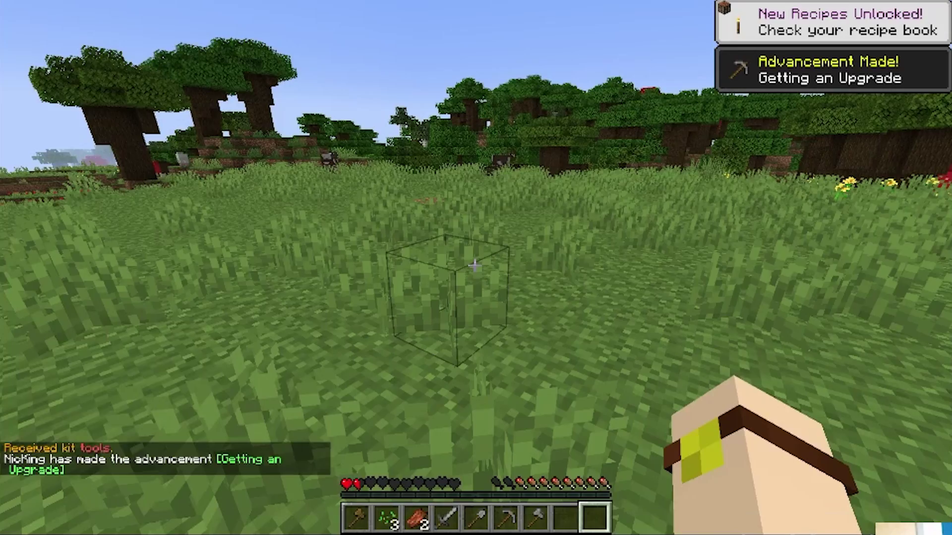
key("slash")
key("Return")
key("e")
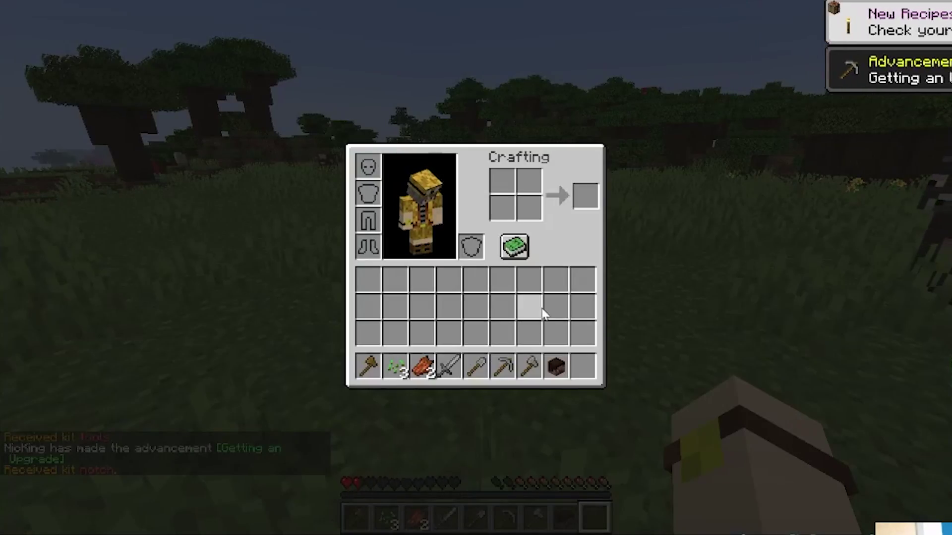
key("e")
Step: Try to set a player warp named Test at the current location
key("t")
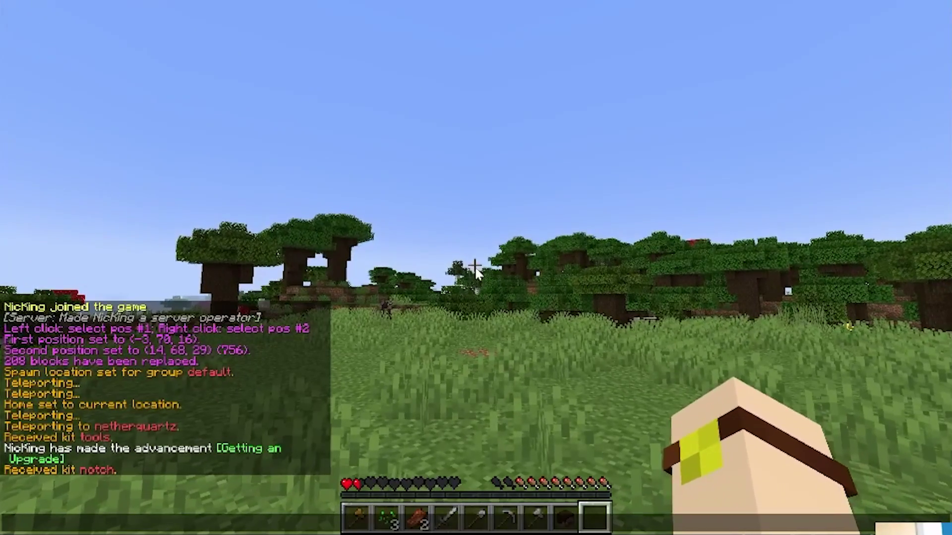
key("Escape")
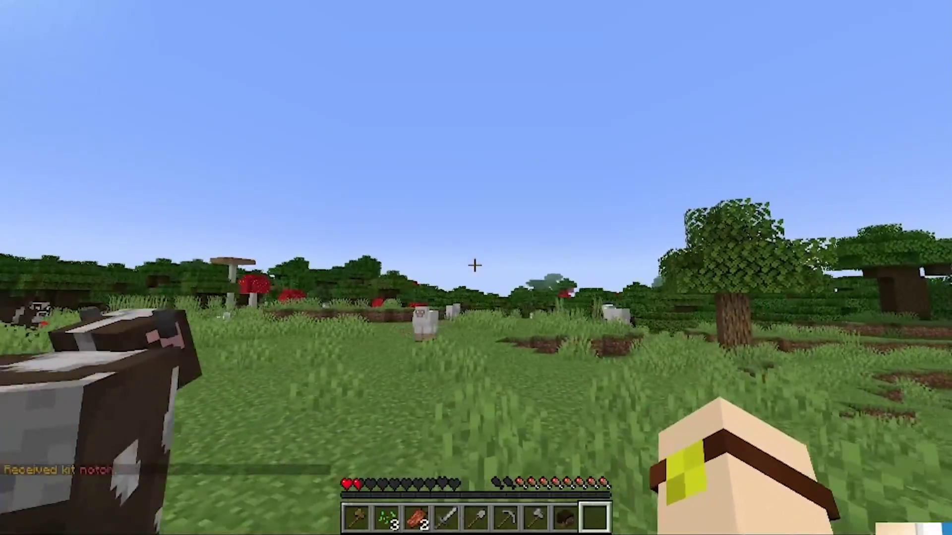
key("slash")
type("p")
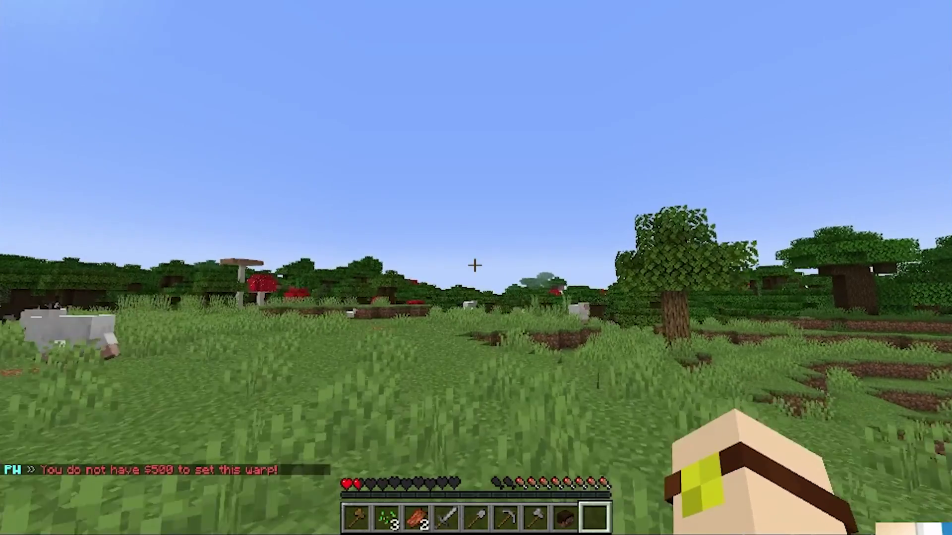
Step: Add 500 to the player's balance with the eco give command
key("slash")
type("eco give NicKing 500")
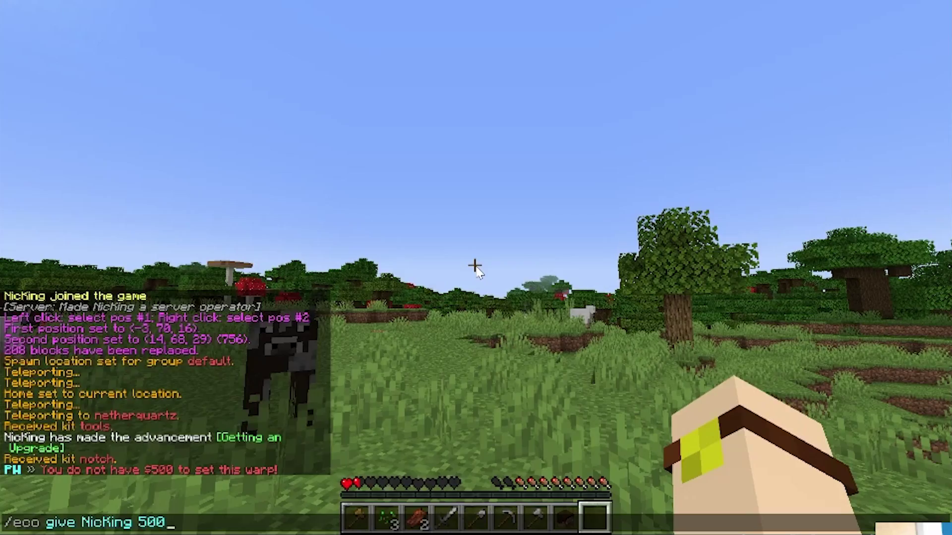
key("Return")
Step: Set a player warp named Test at the current location by rerunning the earlier pwarp set command
key("t")
key("Up")
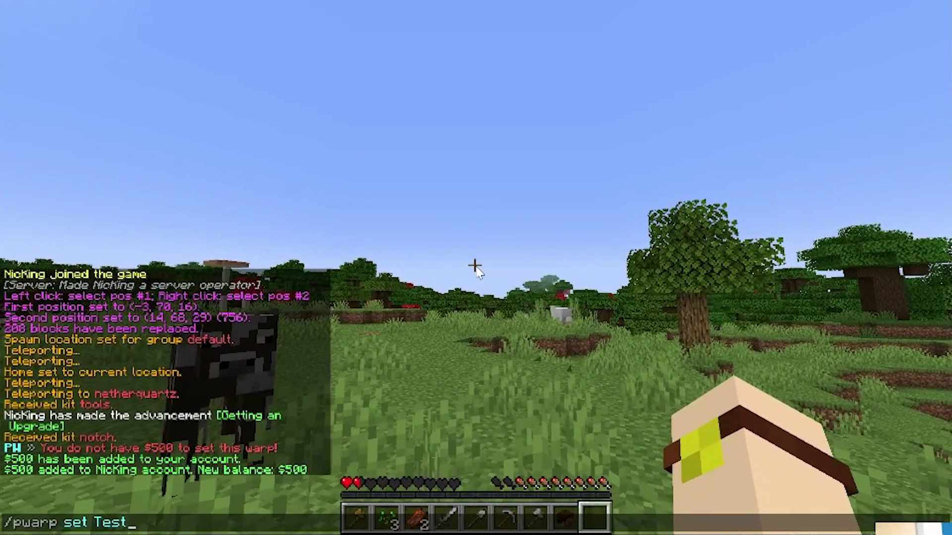
key("Return")
Step: Walk away from the warp point and teleport back to the Test warp with the pwarp command
key("w")
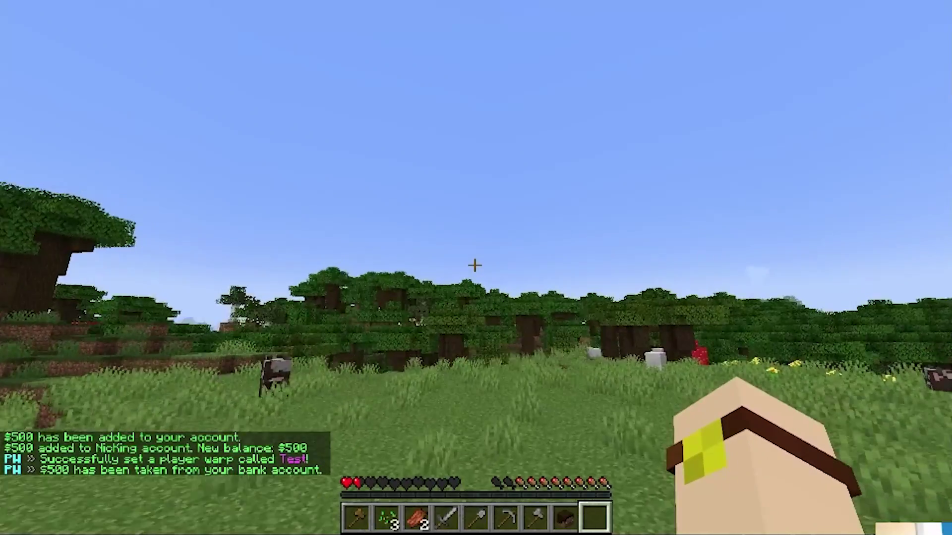
type("t/pwarp")
key("Escape")
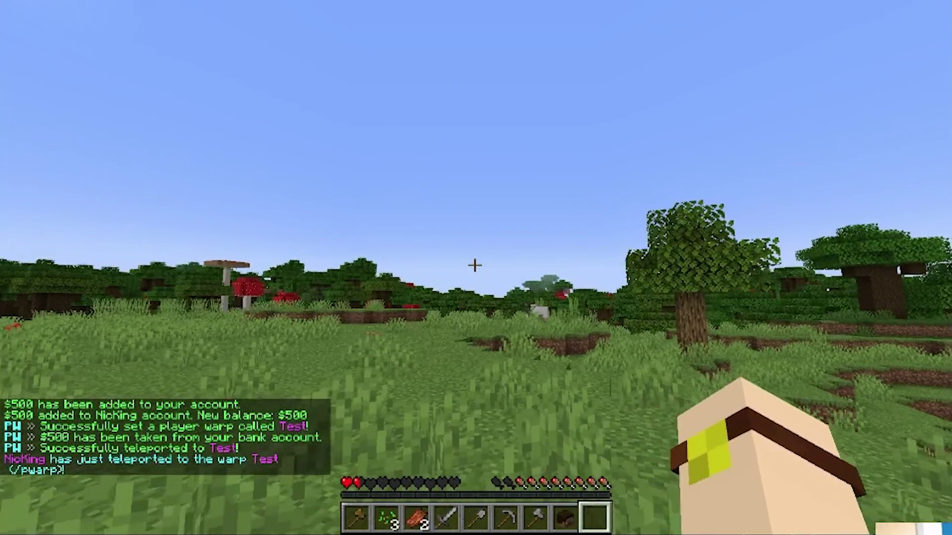
Step: Bring up the Player Warps menu with the pwarp command and teleport to Test from its All Warps list
key("slash")
type("pwarp")
key("Tab")
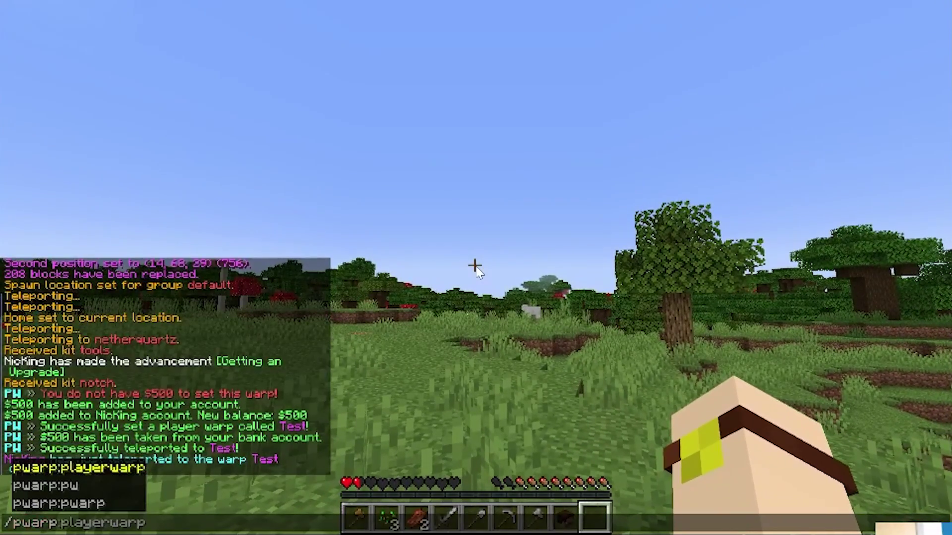
key("Return")
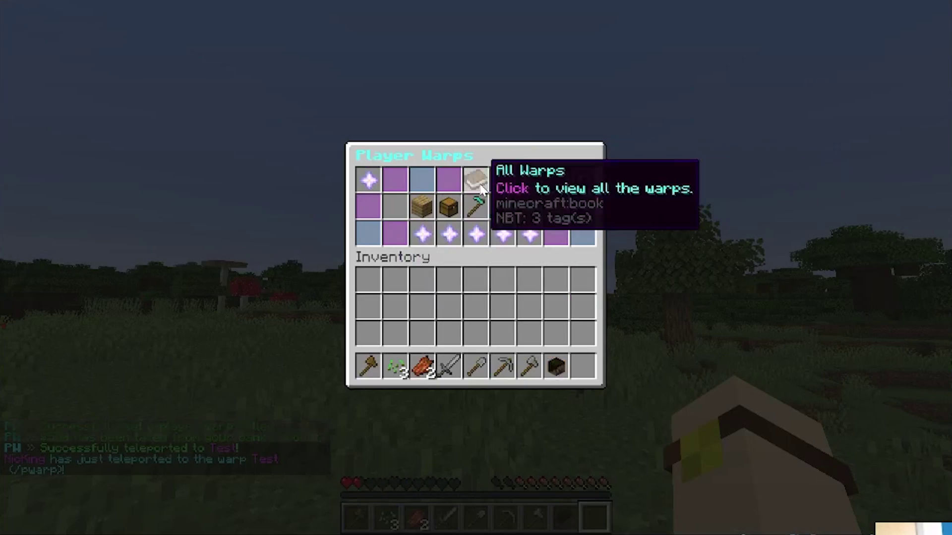
left_click(480, 186)
left_click(373, 143)
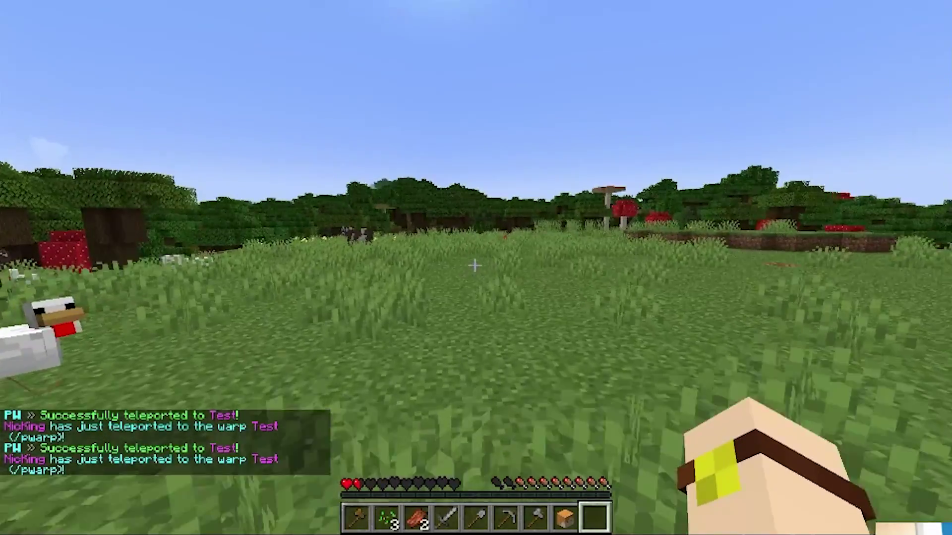
Step: List the server's installed plugins in chat with the plugins command and review them
key("t")
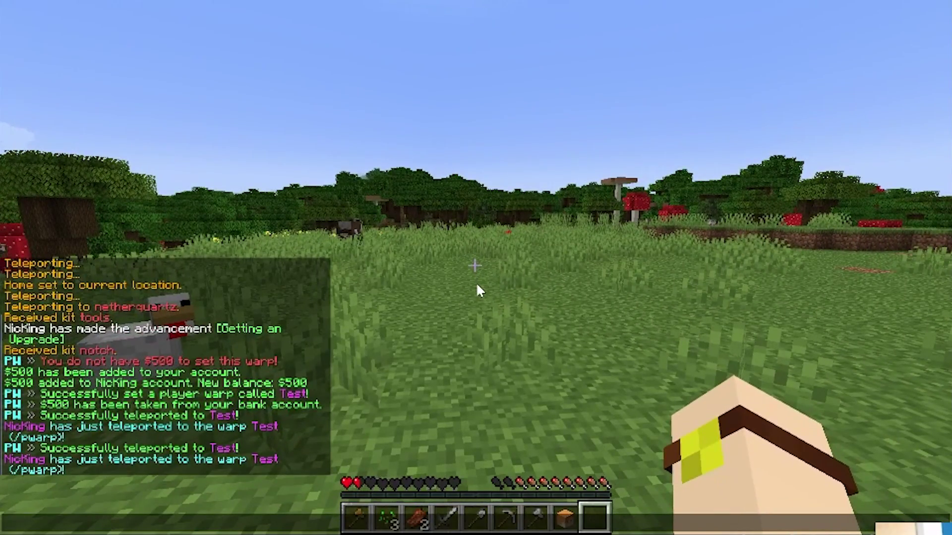
type("/playerlist")
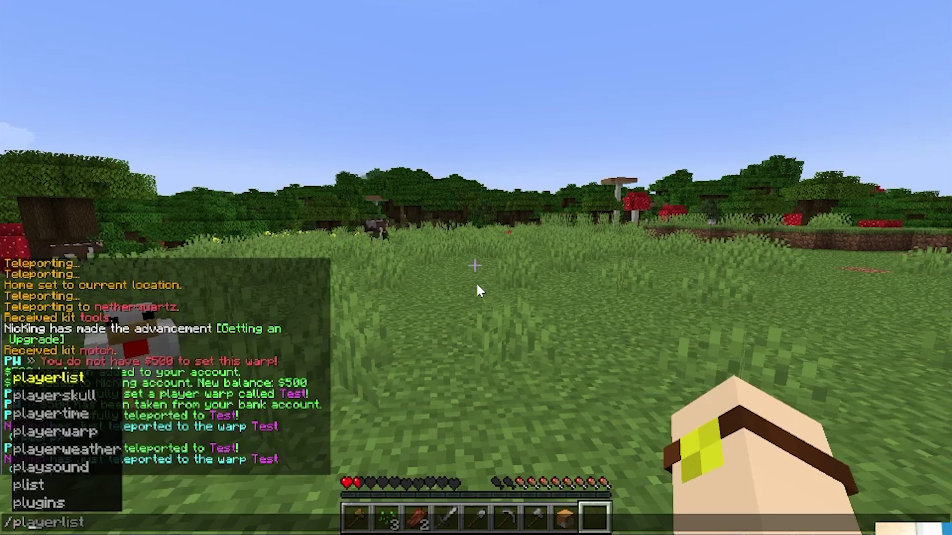
type("ugins")
key("Return")
key("t")
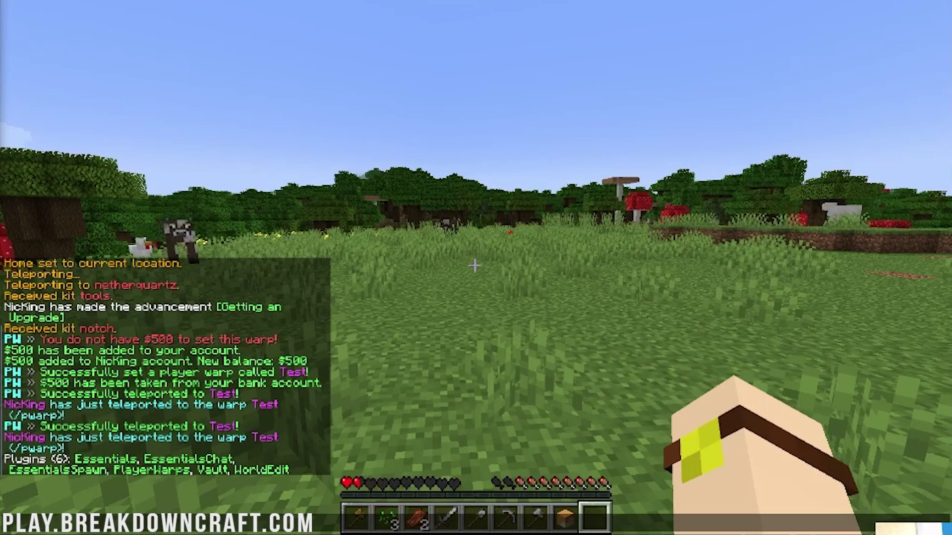
key("e")
key("e")
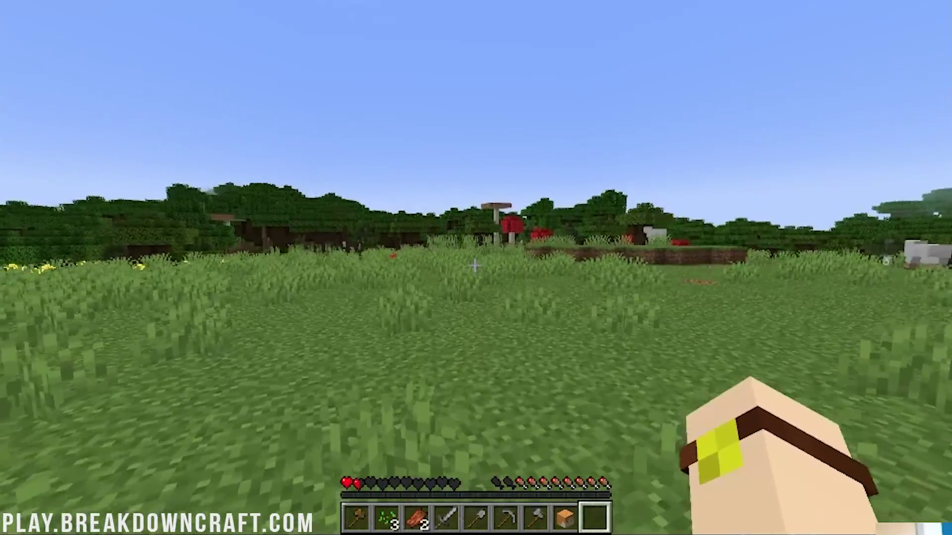
key("w")
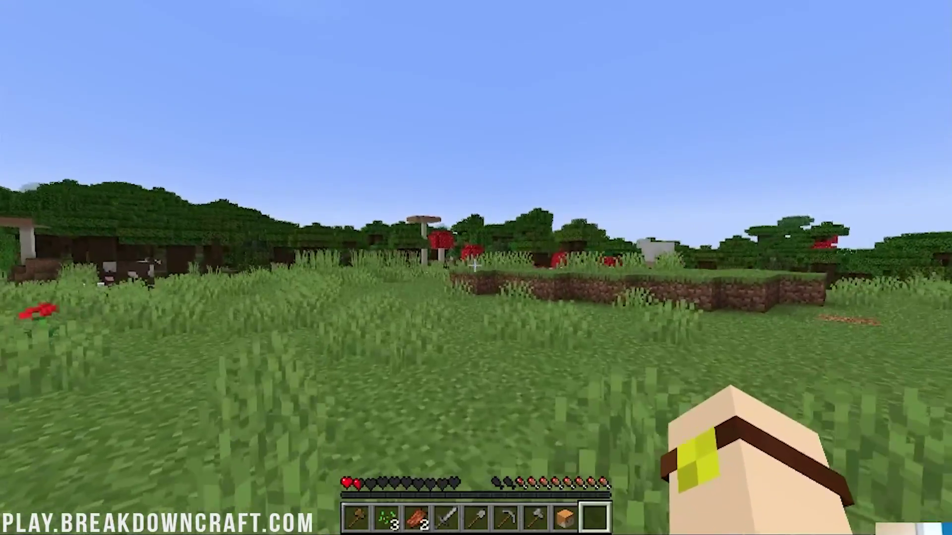
key("w")
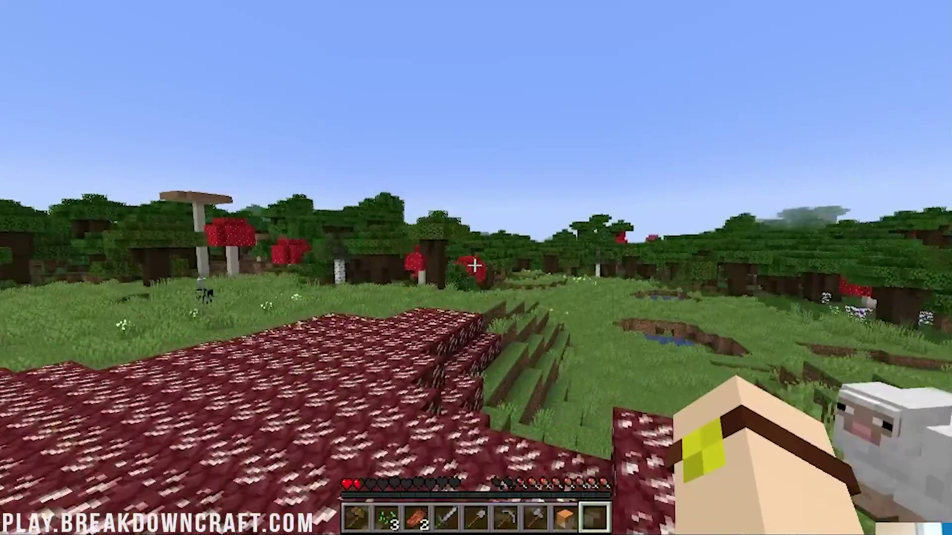
key("w")
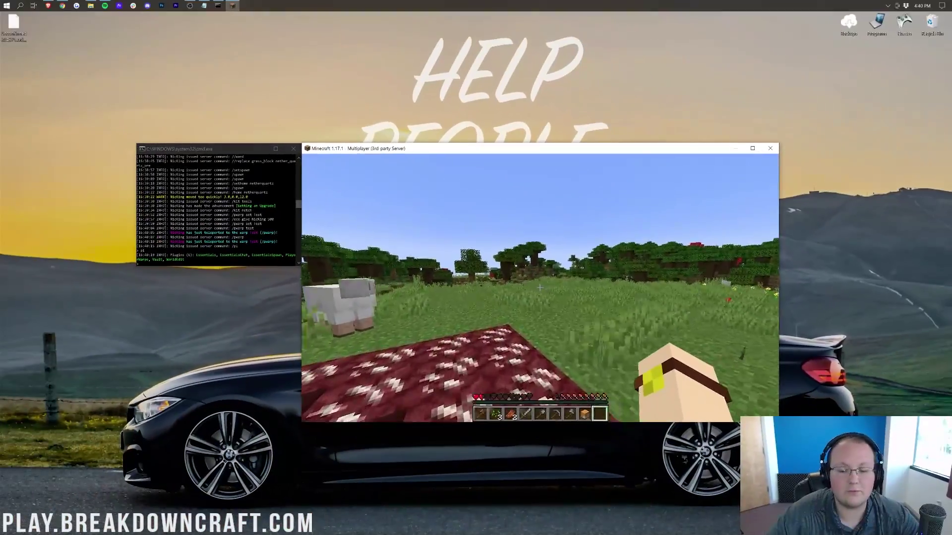
key("w")
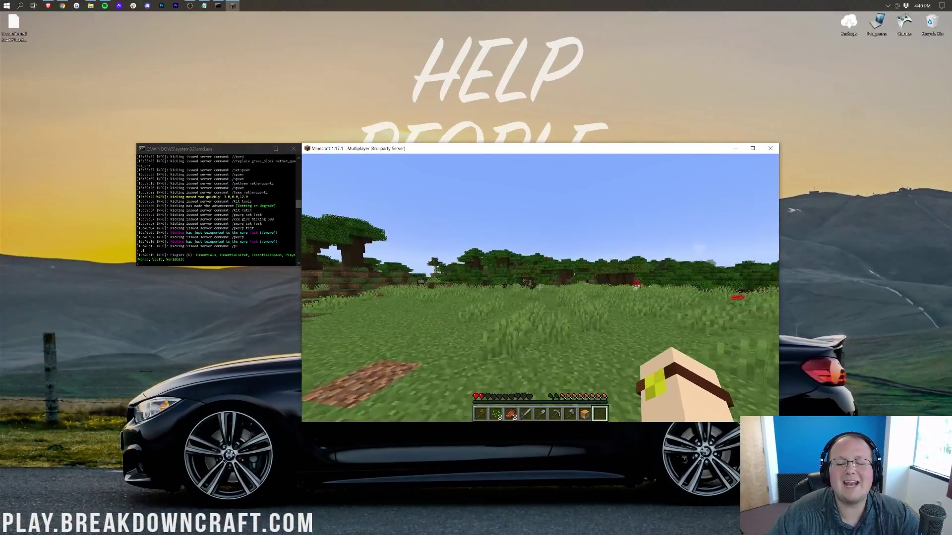
key("w")
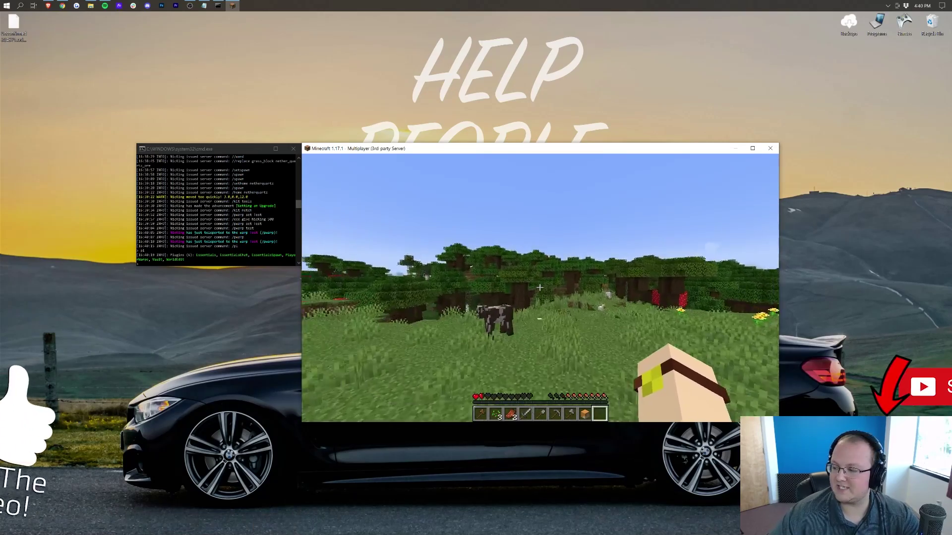
key("w")
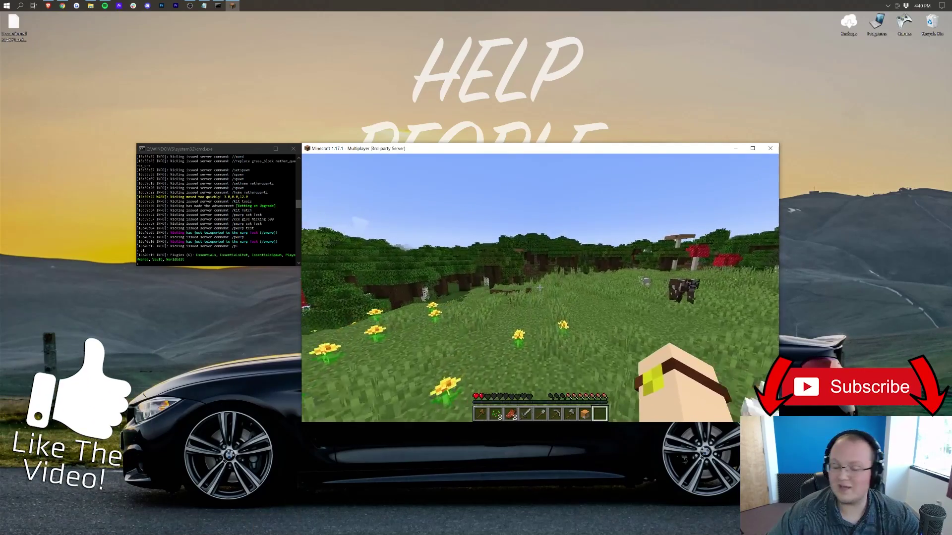
key("w")
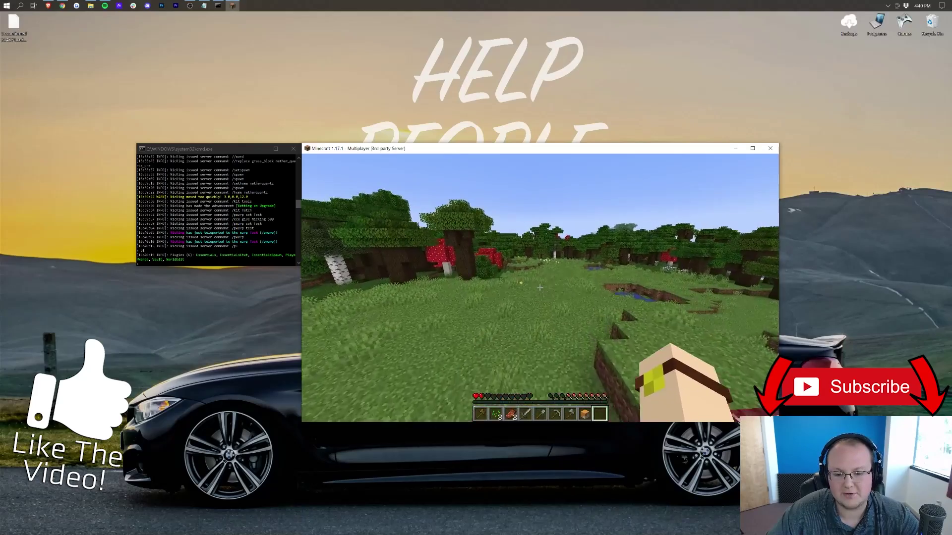
key("w")
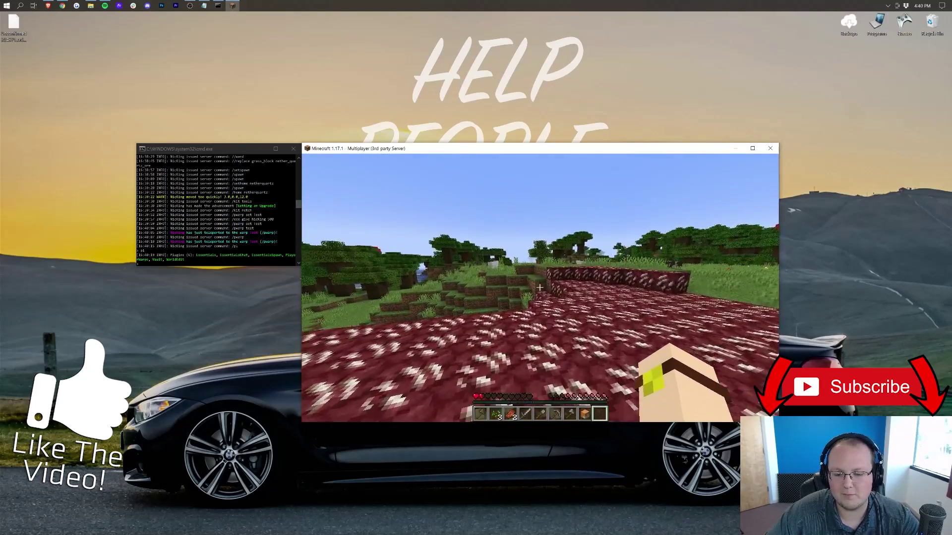